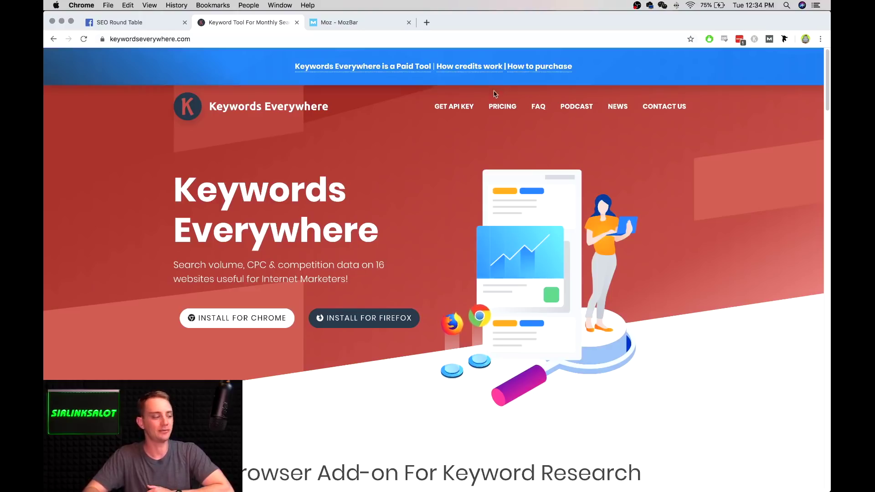
# Open the Keywords Everywhere pricing page and check the number of credits included in the $10 package.
pyautogui.click(503, 107)
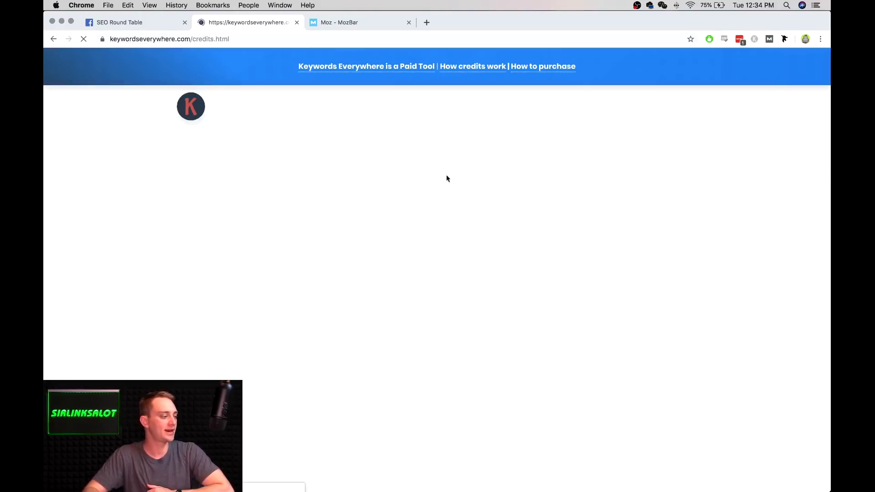
pyautogui.scroll(-6, 424, 227)
pyautogui.scroll(4, 399, 230)
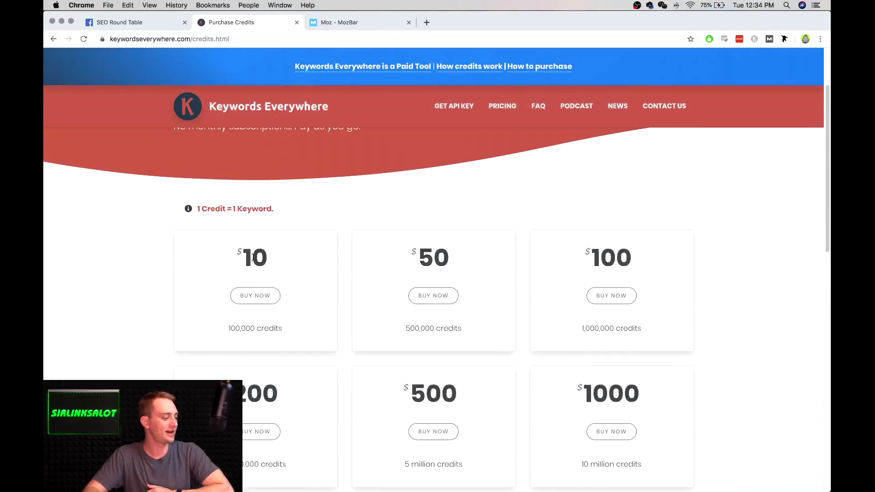
pyautogui.moveTo(228, 331); pyautogui.dragTo(286, 328)
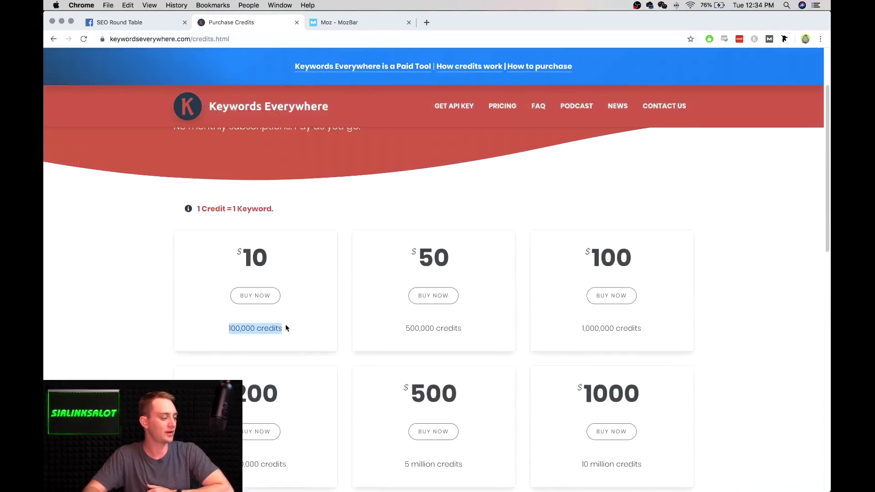
pyautogui.click(288, 328)
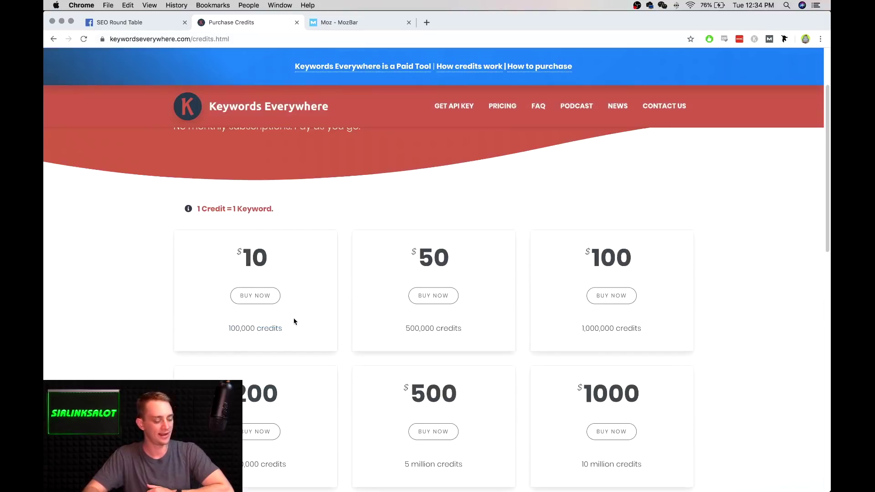
# Open Calculator and divide 100000 by 30.
pyautogui.press('super+space')
pyautogui.write('calc')
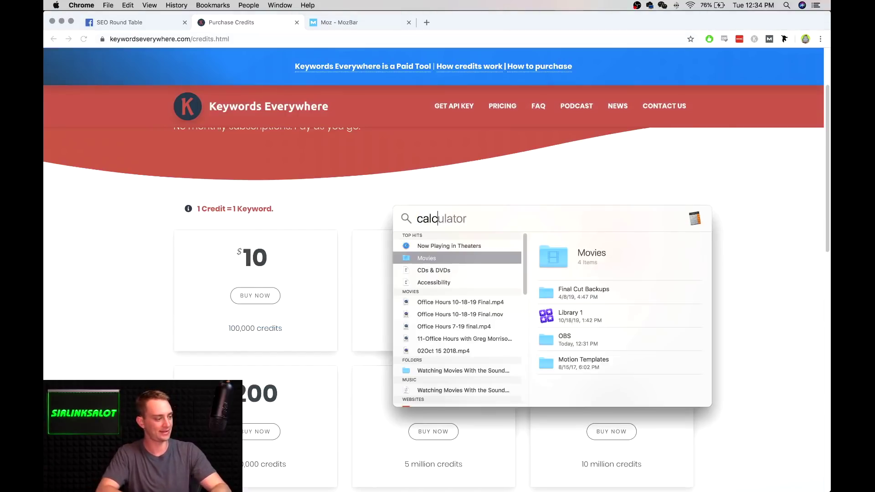
pyautogui.press('Return')
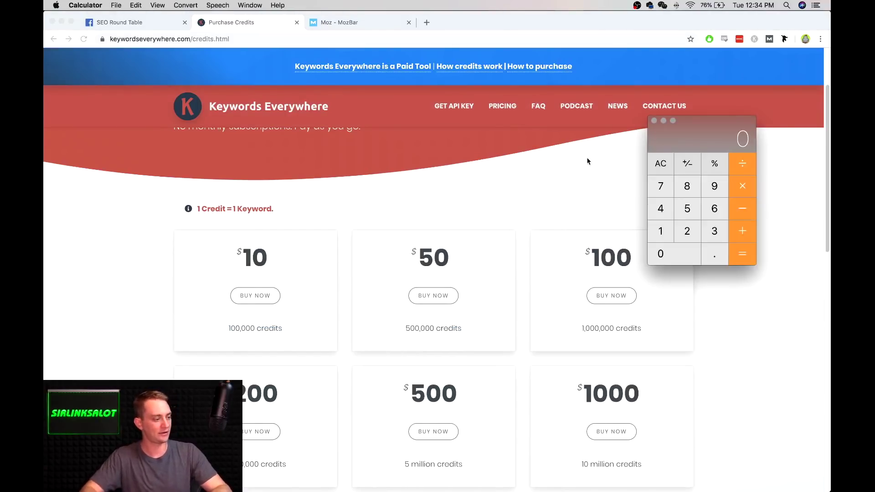
pyautogui.moveTo(701, 133); pyautogui.dragTo(683, 180)
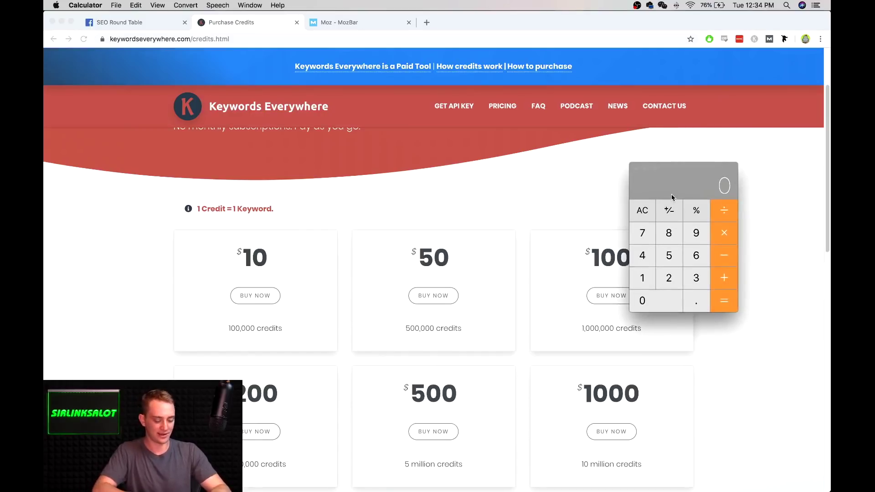
pyautogui.write('100000')
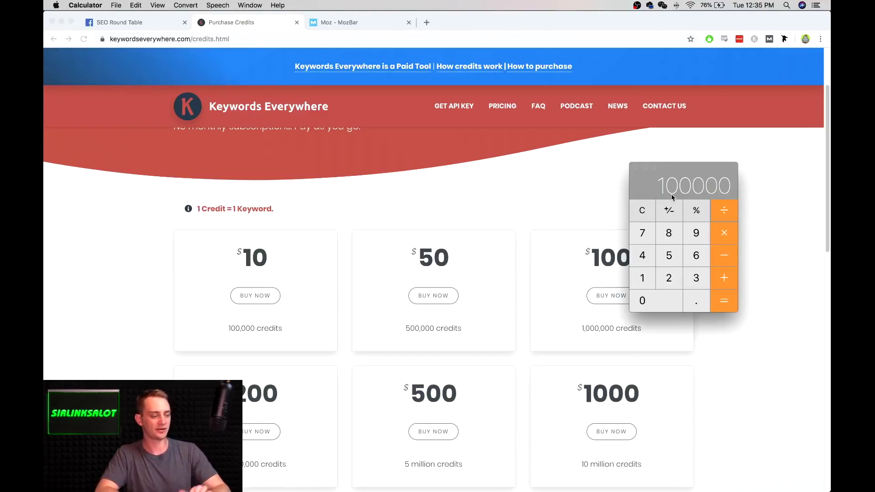
pyautogui.write('30')
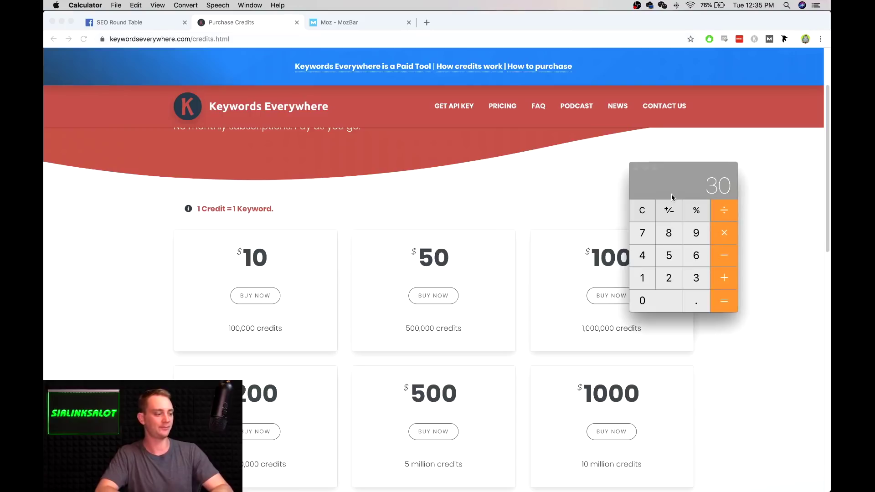
pyautogui.press('Return')
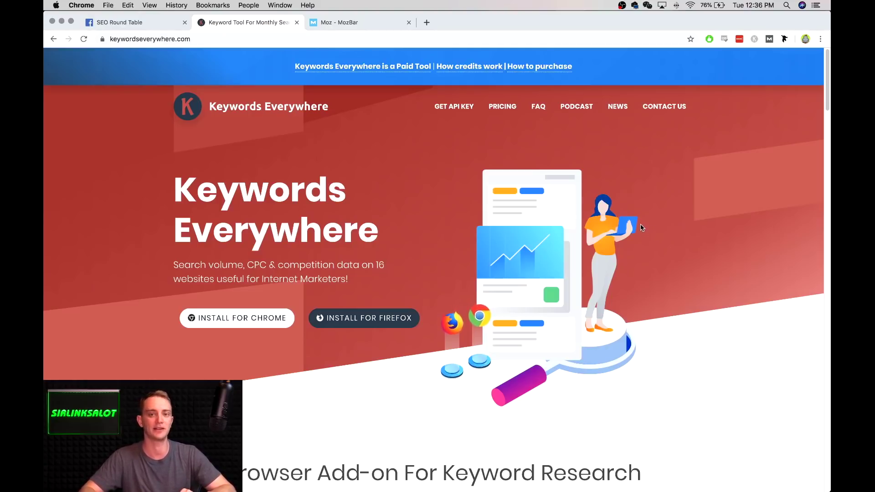
# Switch to the Google home page and turn on the Keywords Everywhere and MozBar extensions.
pyautogui.hotkey('ctrl', 'Tab')
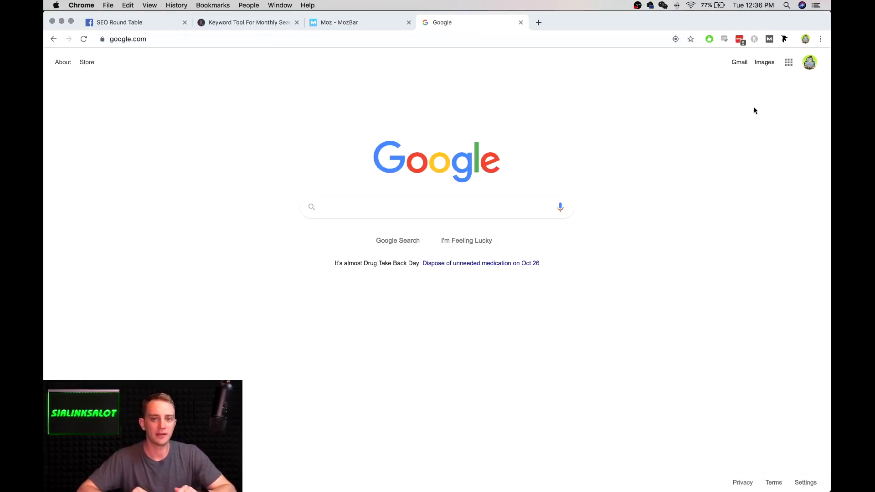
pyautogui.click(754, 40)
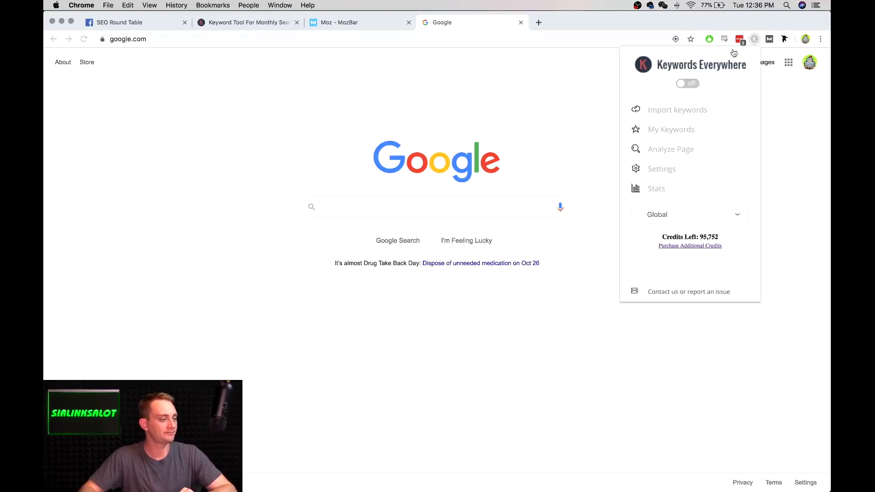
pyautogui.click(690, 85)
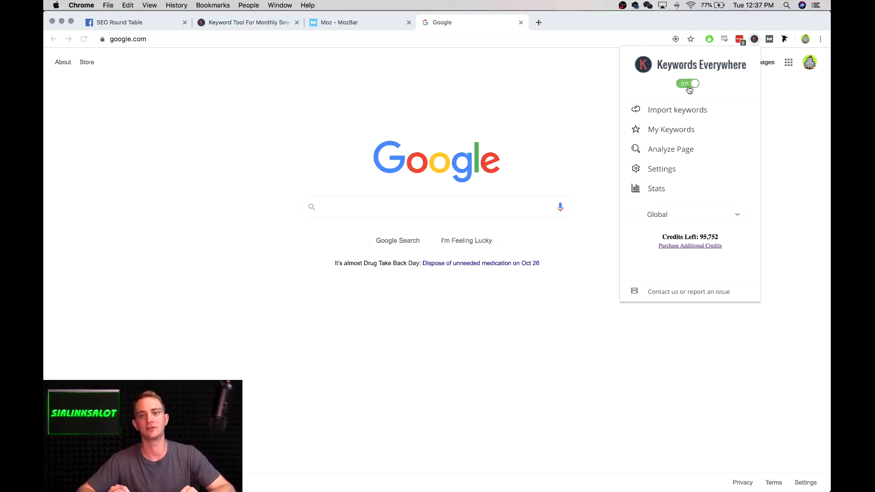
pyautogui.click(787, 133)
pyautogui.click(772, 41)
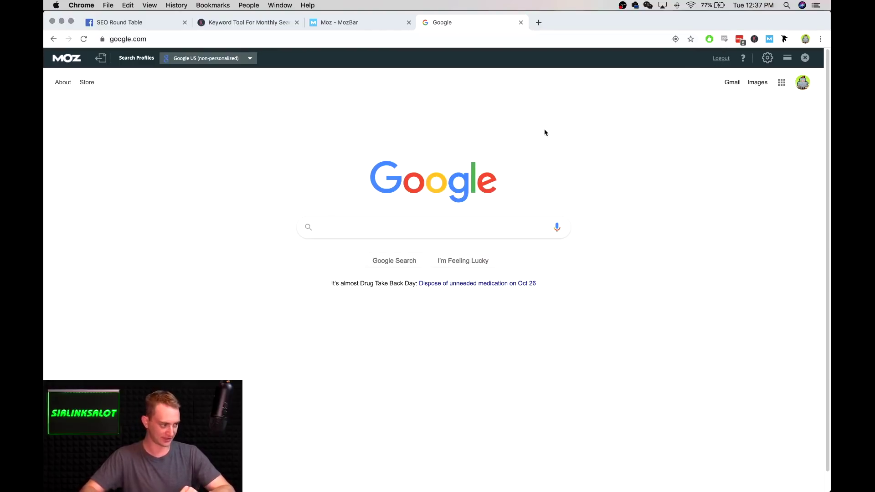
# Search Google for "gaming chairs".
pyautogui.click(522, 269)
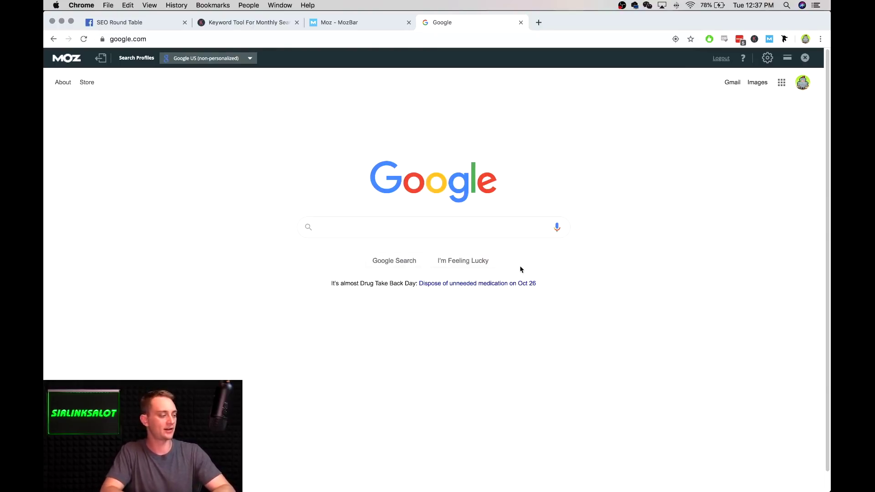
pyautogui.click(472, 225)
pyautogui.write('ga')
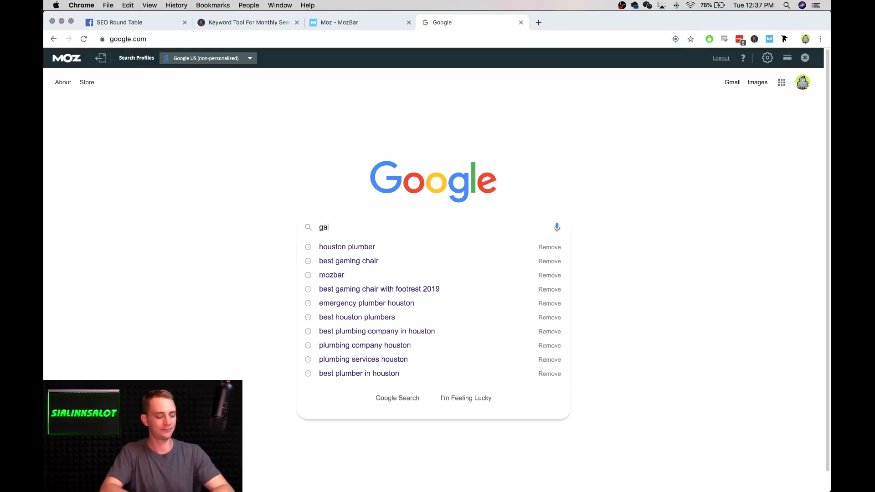
pyautogui.write('ming chairs')
pyautogui.press('Return')
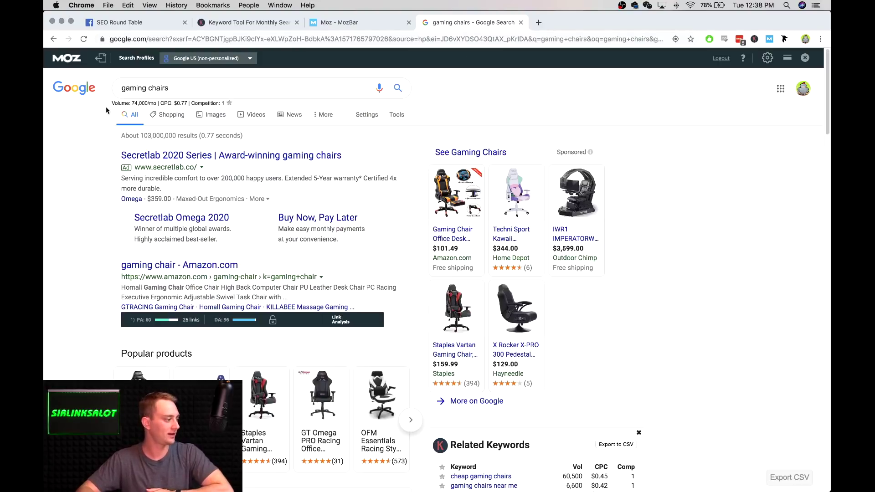
# Examine the volume, CPC and competition figures for the query, focusing on the monthly search volume.
pyautogui.moveTo(110, 105); pyautogui.dragTo(228, 108)
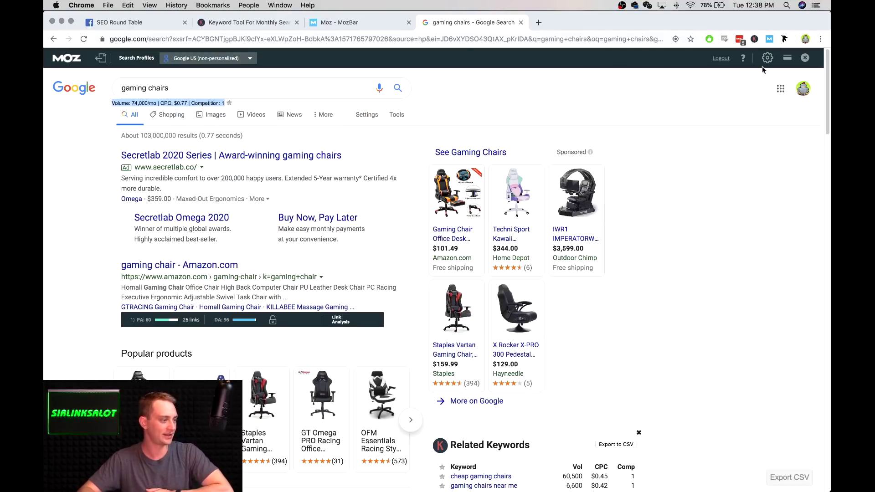
pyautogui.click(134, 100)
pyautogui.moveTo(132, 103); pyautogui.dragTo(154, 103)
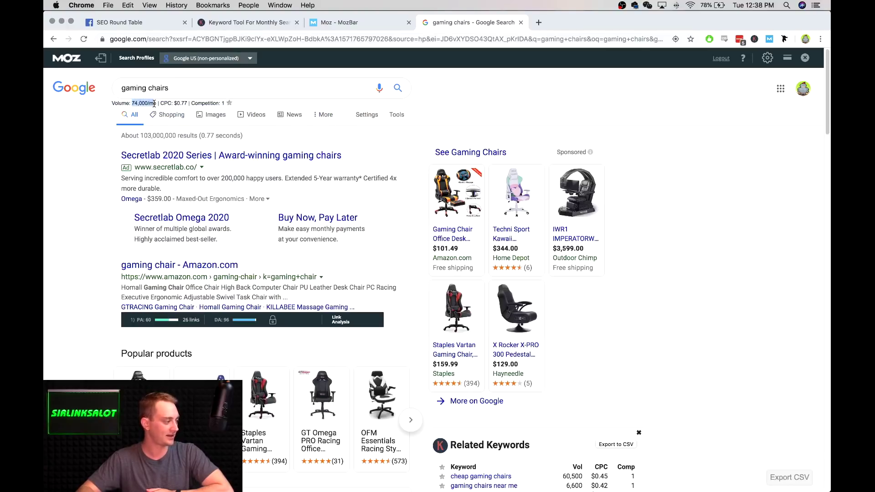
pyautogui.click(140, 104)
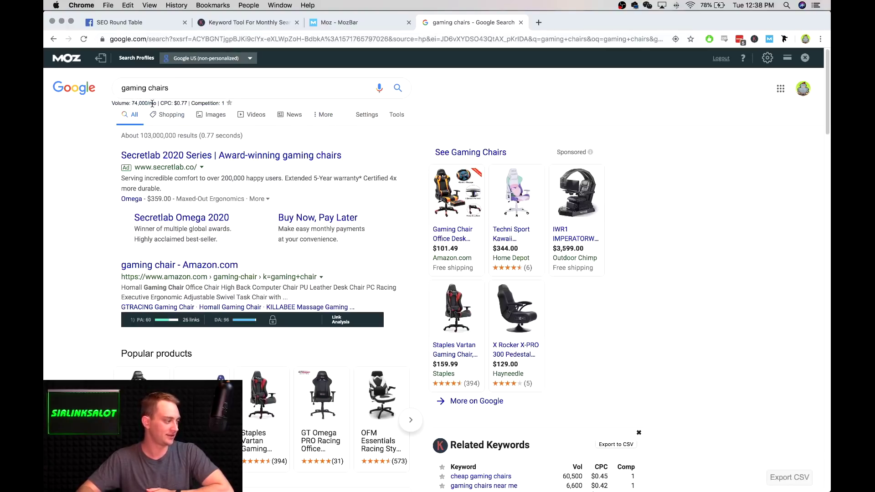
pyautogui.moveTo(132, 104); pyautogui.dragTo(149, 104)
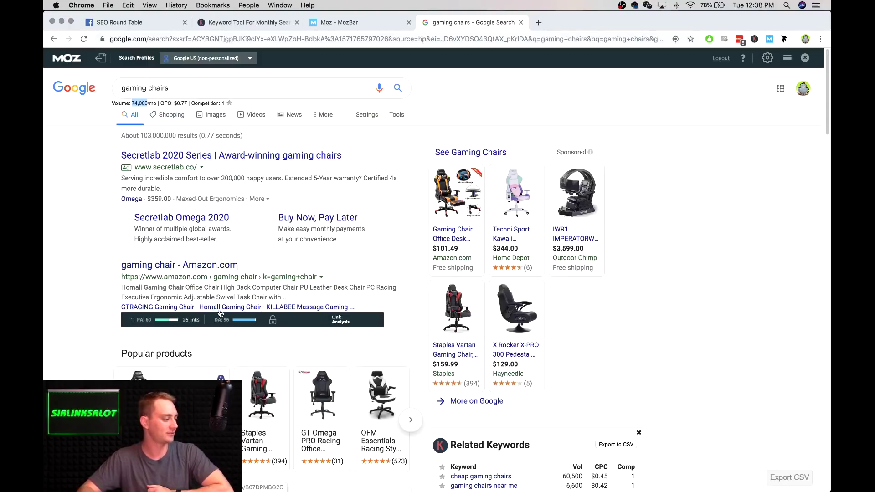
# Review the MozBar page authority, link and domain authority metrics beneath the organic results and compare them with the query's search volume.
pyautogui.scroll(-2, 298, 302)
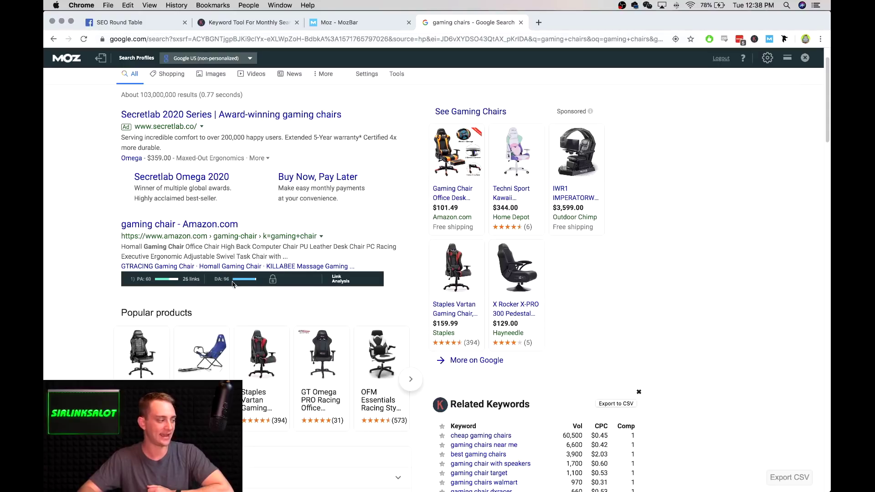
pyautogui.scroll(-8, 262, 255)
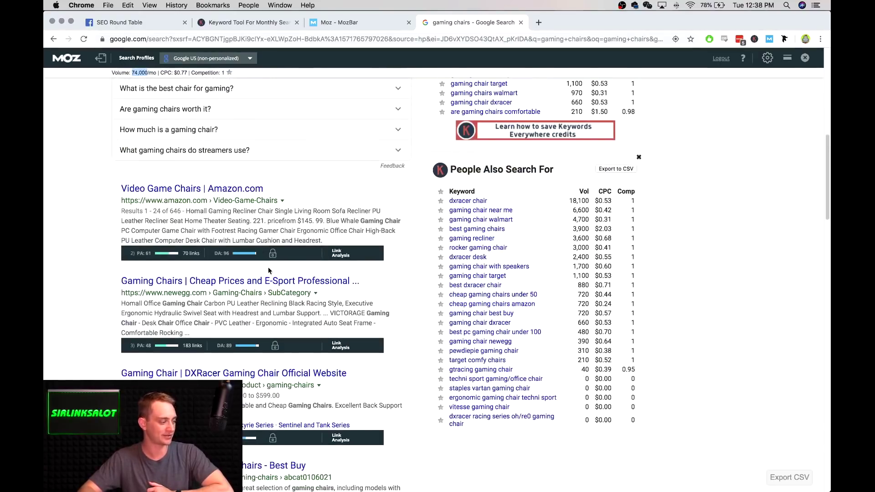
pyautogui.scroll(9, 266, 266)
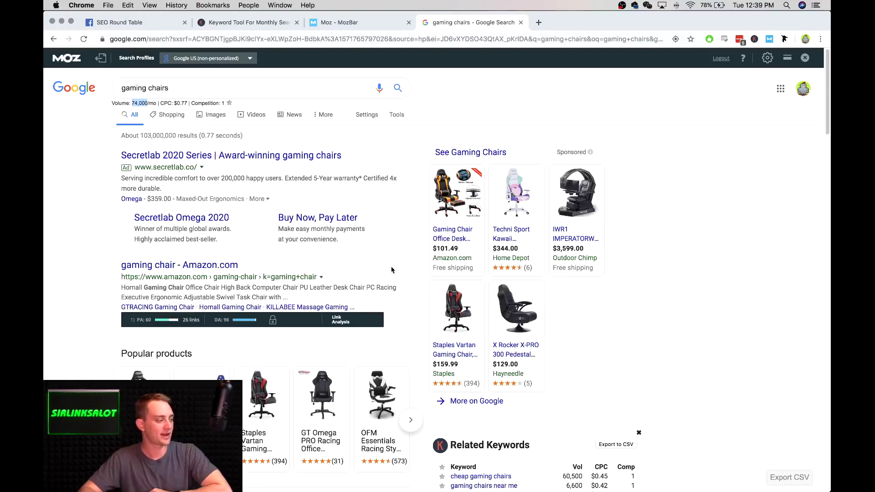
pyautogui.scroll(-2, 387, 242)
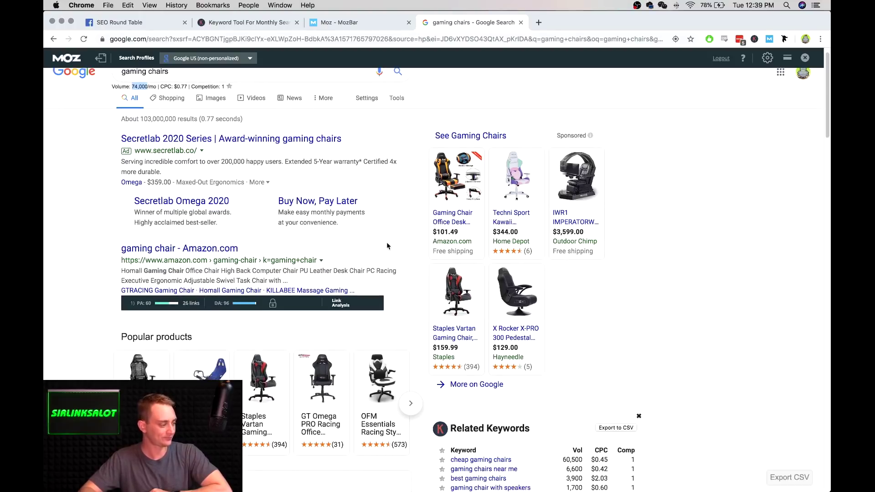
pyautogui.scroll(2, 348, 230)
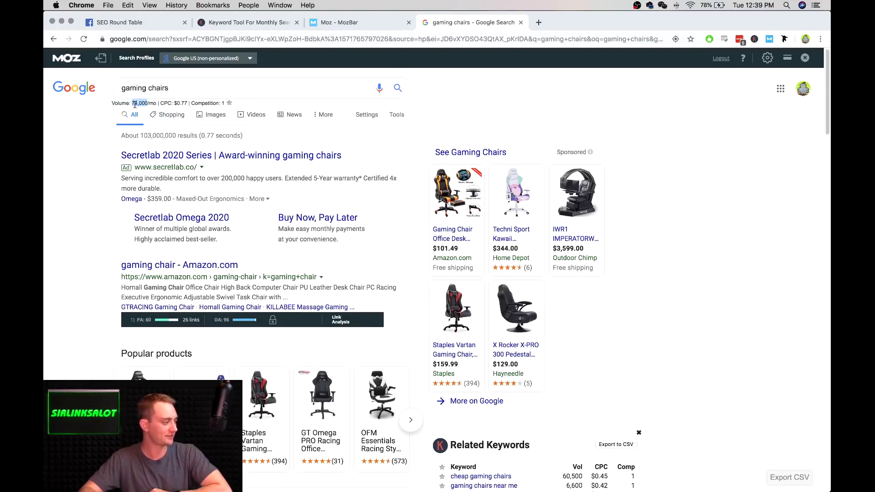
pyautogui.moveTo(132, 103); pyautogui.dragTo(144, 104)
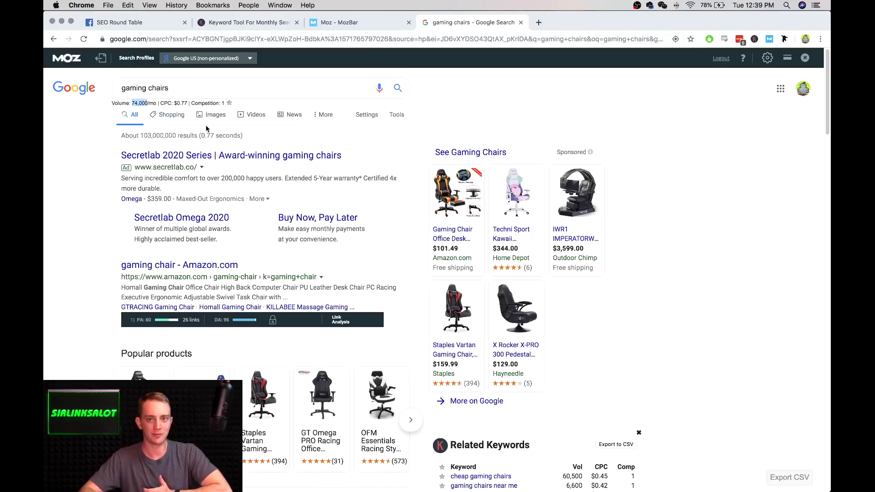
pyautogui.scroll(-1, 206, 130)
pyautogui.scroll(-3, 206, 132)
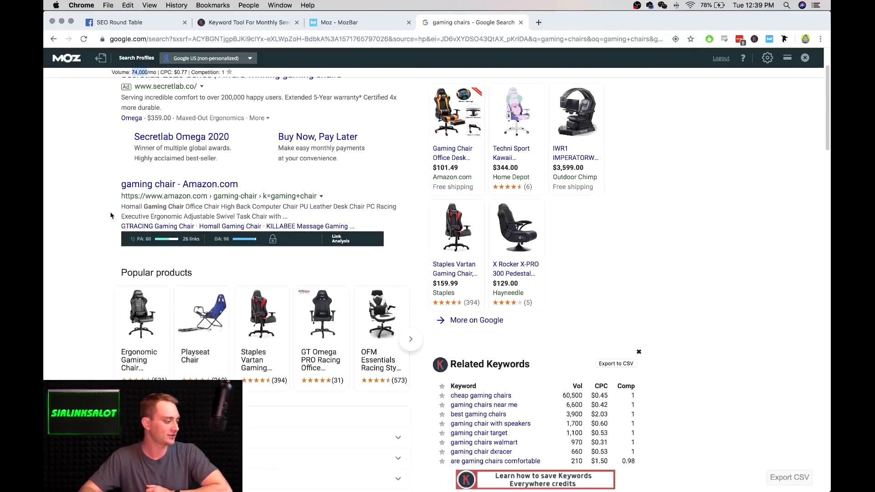
pyautogui.scroll(-10, 293, 237)
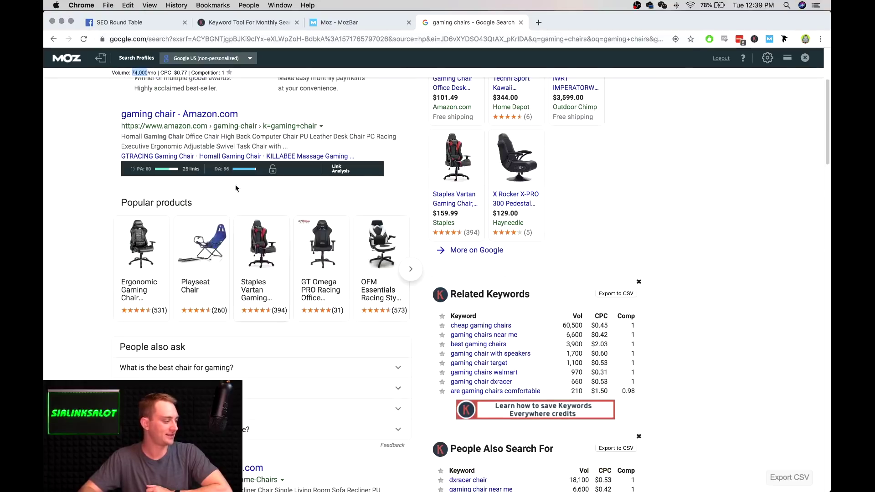
pyautogui.scroll(-5, 261, 294)
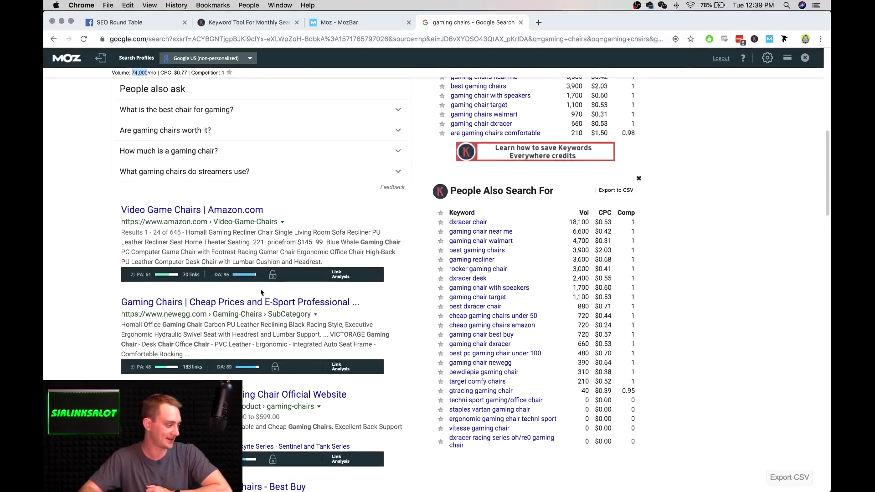
pyautogui.scroll(-12, 267, 321)
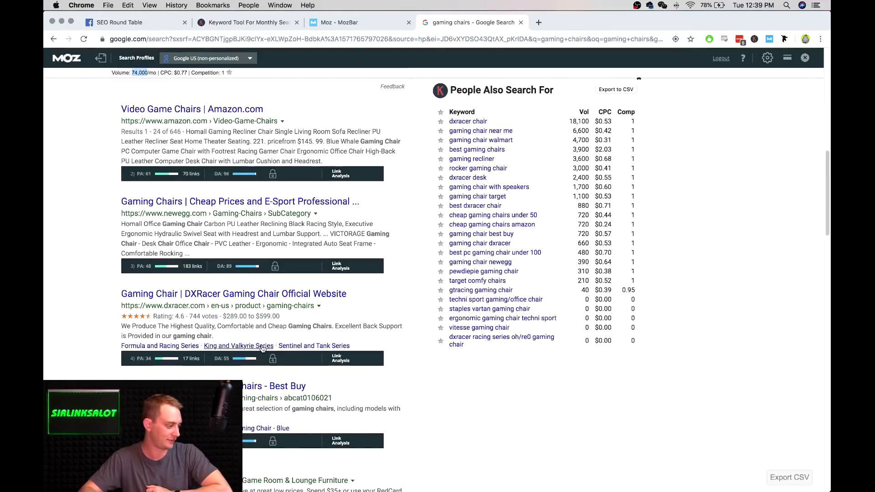
pyautogui.scroll(-8, 263, 342)
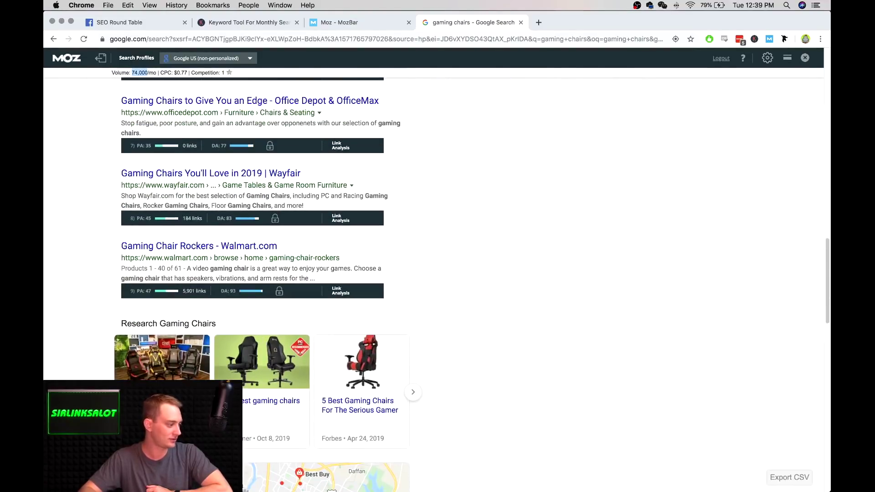
pyautogui.scroll(20, 253, 295)
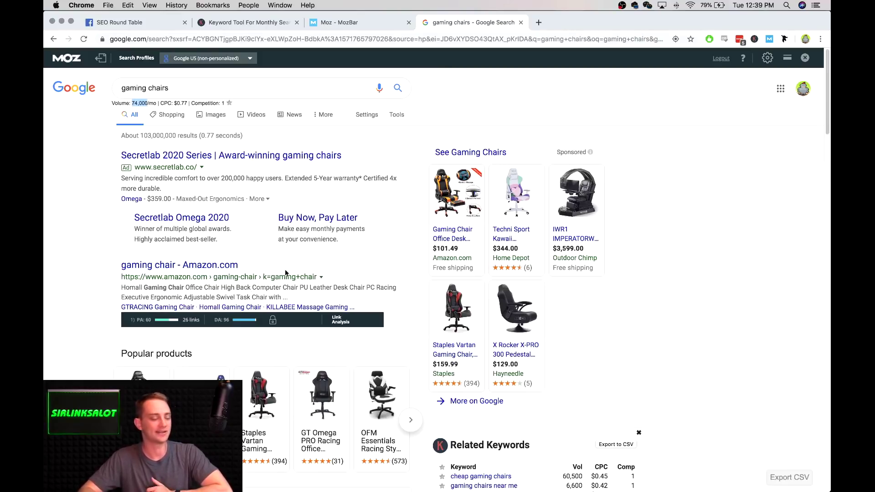
# Review the MozBar page authority, link and domain authority metrics of the "gaming chairs" organic results down to the Walmart listing.
pyautogui.scroll(-2, 288, 273)
pyautogui.scroll(-1, 248, 275)
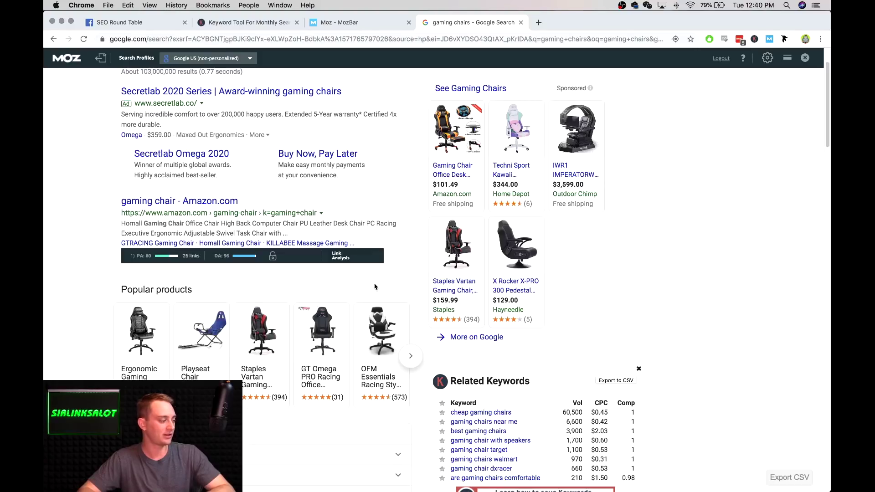
pyautogui.scroll(-2, 376, 286)
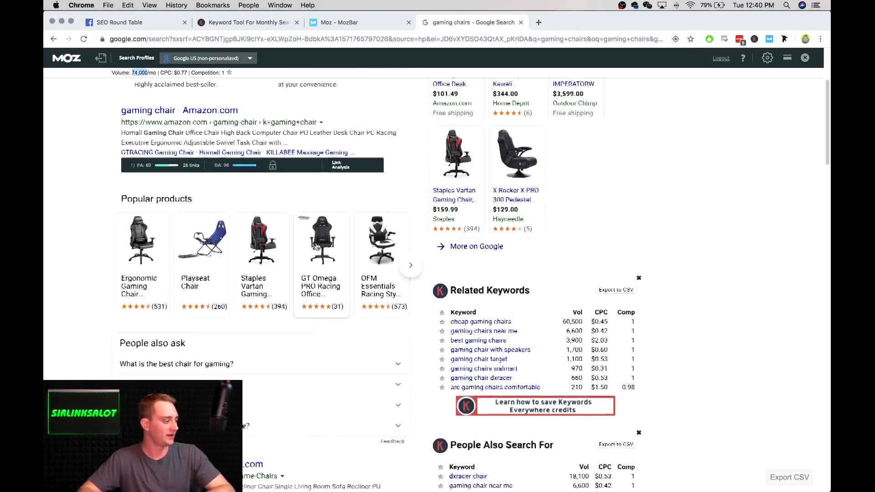
pyautogui.scroll(-10, 318, 246)
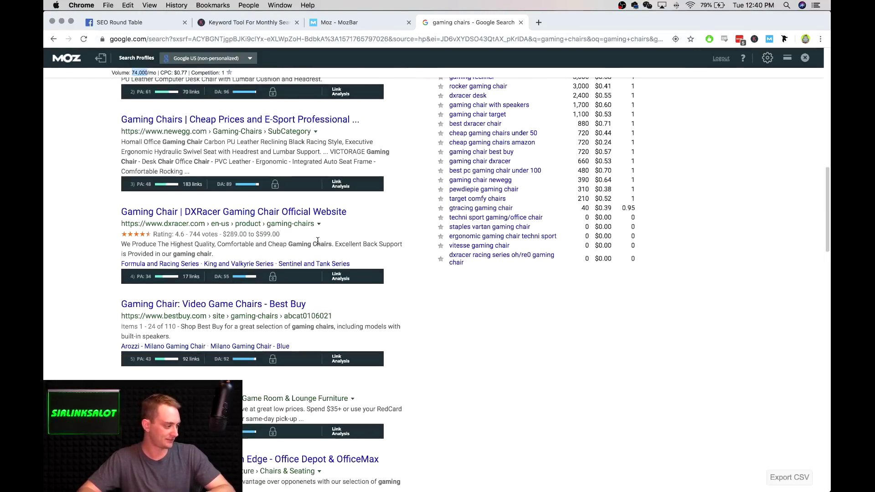
pyautogui.scroll(-5, 318, 241)
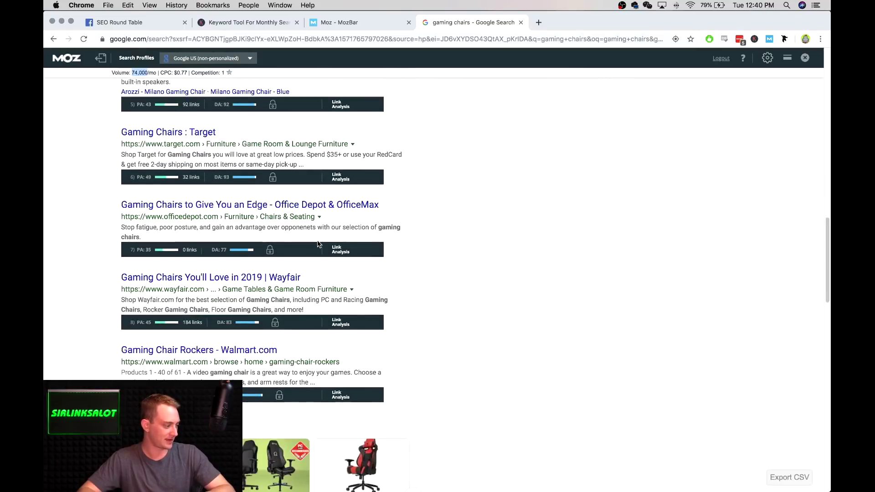
pyautogui.scroll(-2, 317, 245)
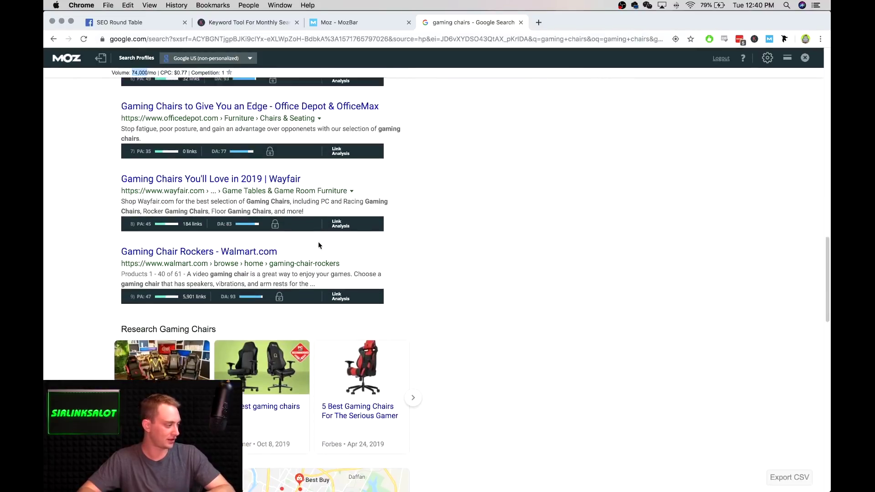
pyautogui.scroll(17, 319, 245)
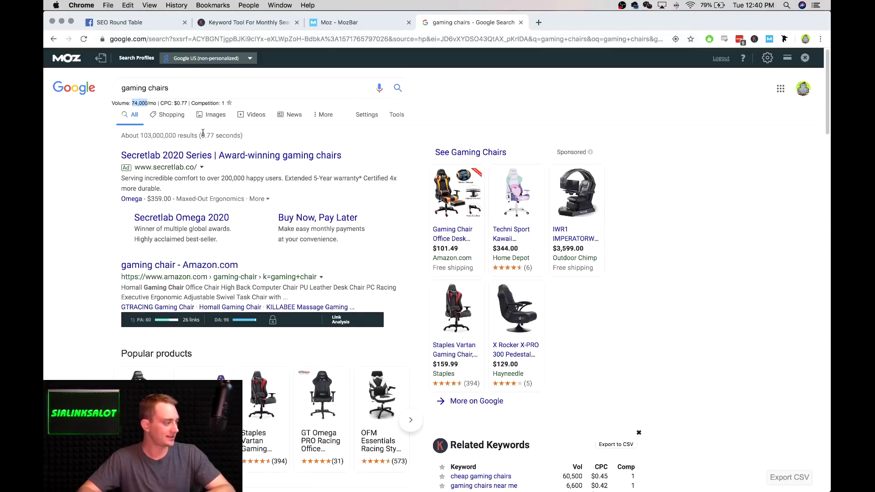
# Examine the volume, CPC and competition figures in the Related Keywords and People Also Search For lists for "gaming chairs".
pyautogui.click(132, 88)
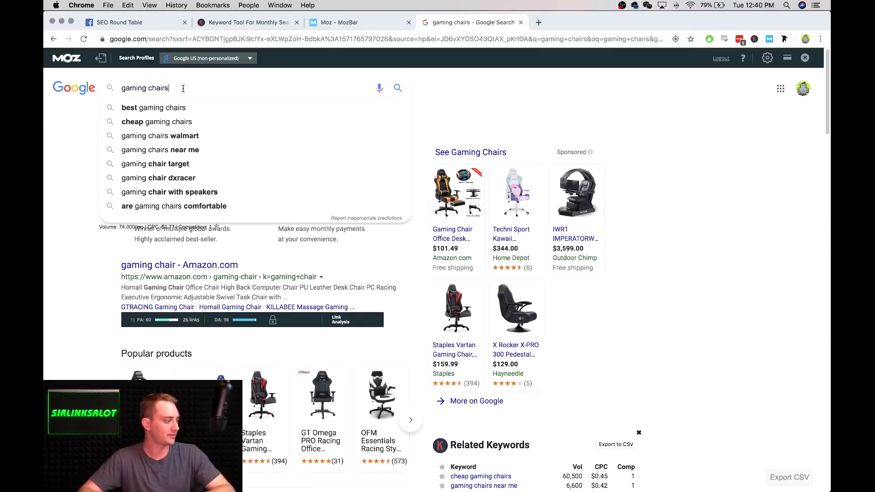
pyautogui.click(553, 283)
pyautogui.scroll(-6, 491, 177)
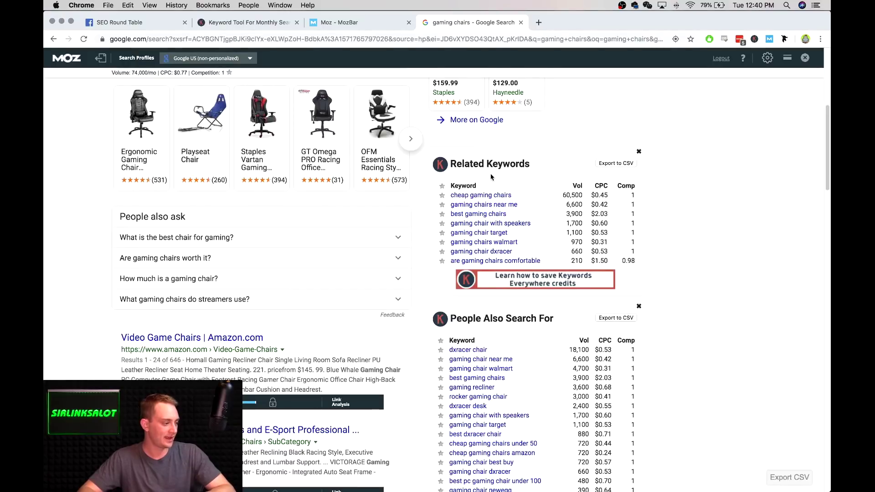
pyautogui.scroll(-1, 469, 164)
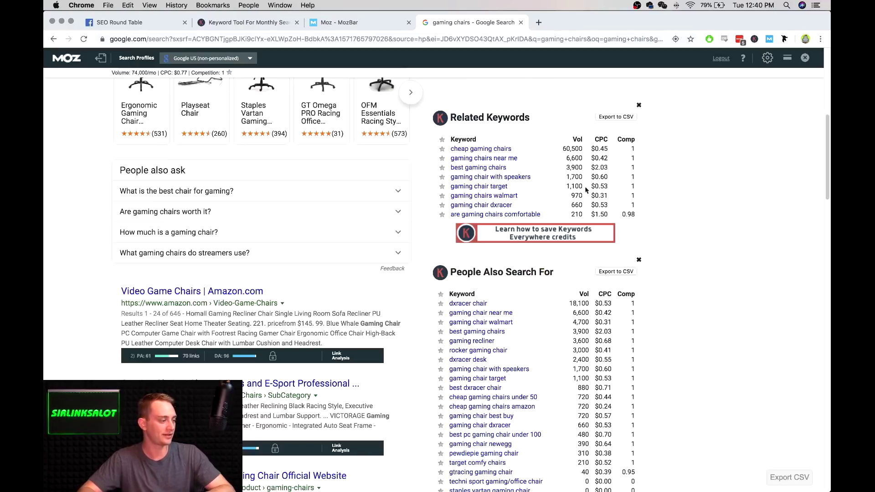
pyautogui.scroll(-1, 730, 238)
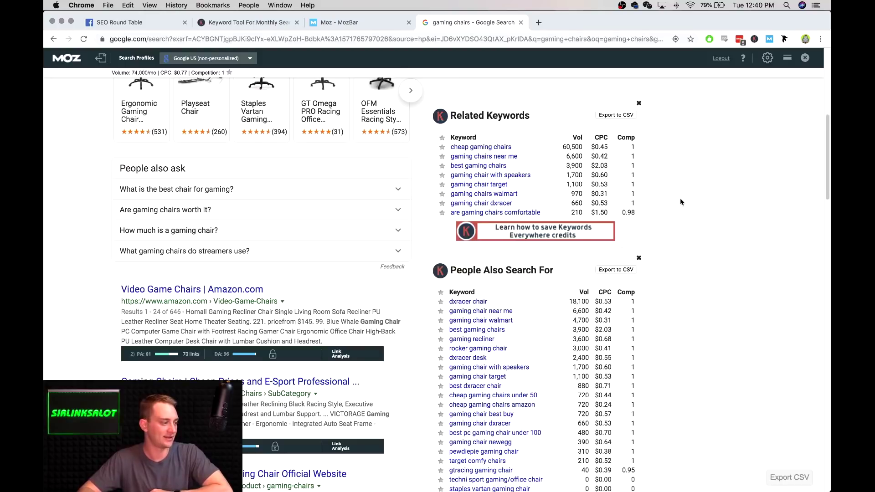
pyautogui.scroll(10, 680, 198)
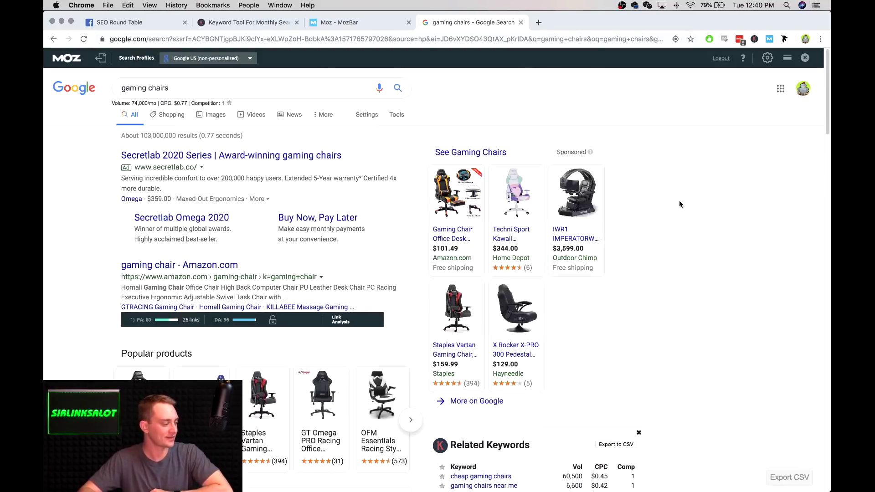
pyautogui.scroll(-6, 678, 213)
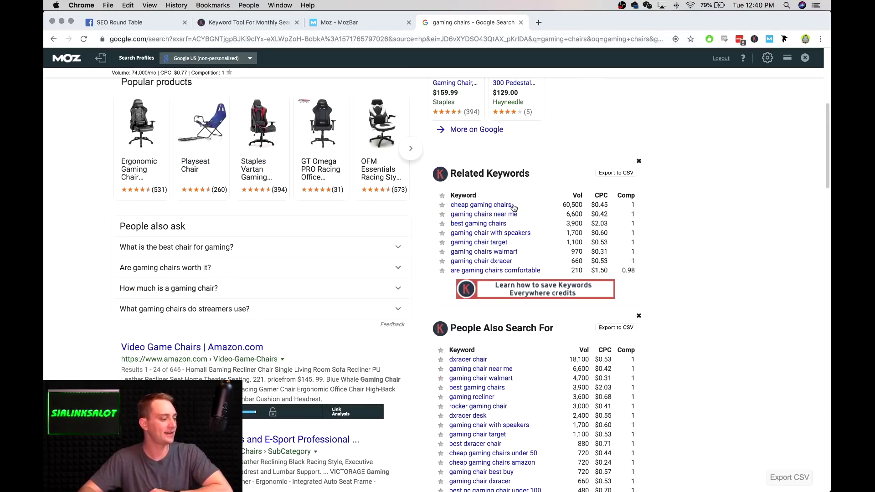
pyautogui.scroll(-5, 529, 195)
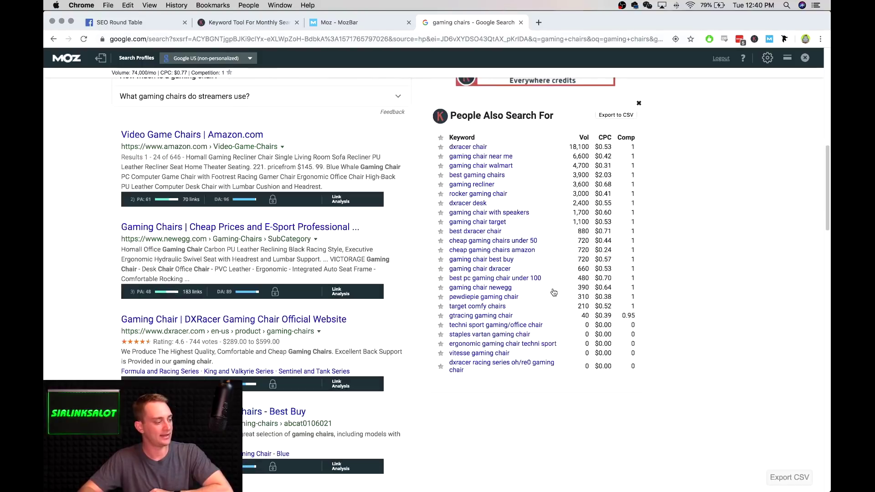
pyautogui.scroll(11, 549, 287)
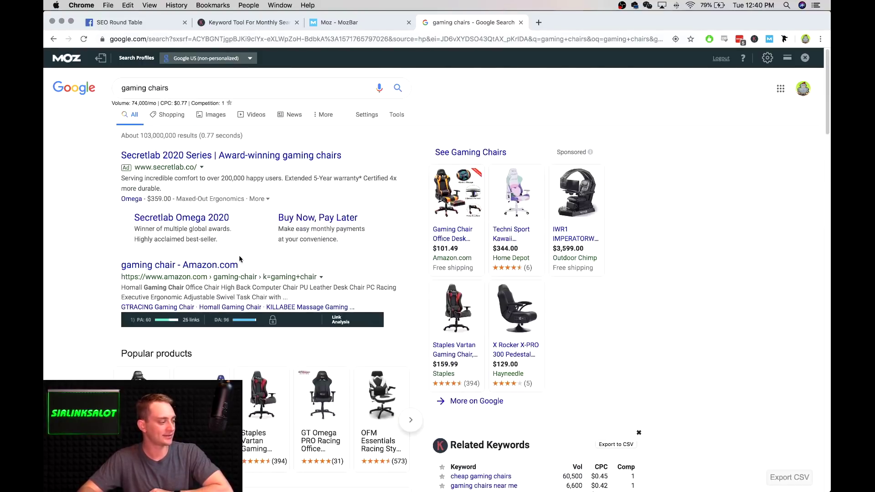
# Look through the entire "gaming chairs" results page, from the first listings to the related searches at the end.
pyautogui.scroll(-6, 240, 259)
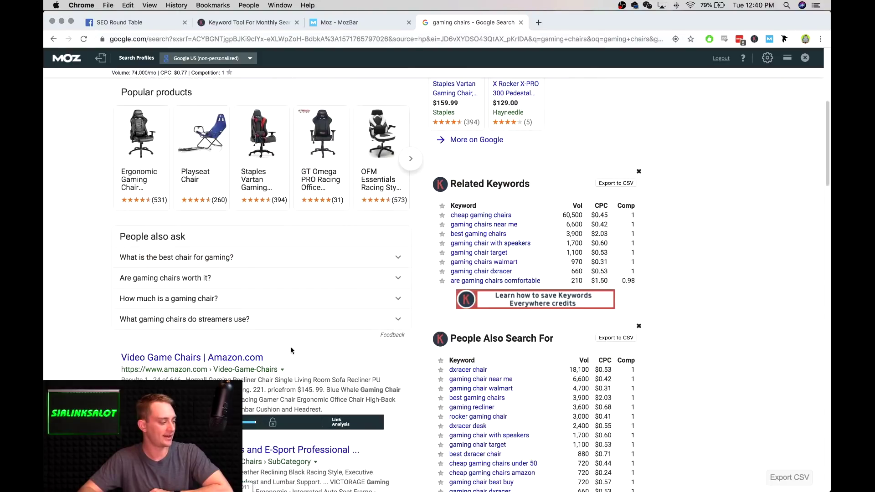
pyautogui.scroll(-3, 291, 350)
pyautogui.scroll(8, 295, 345)
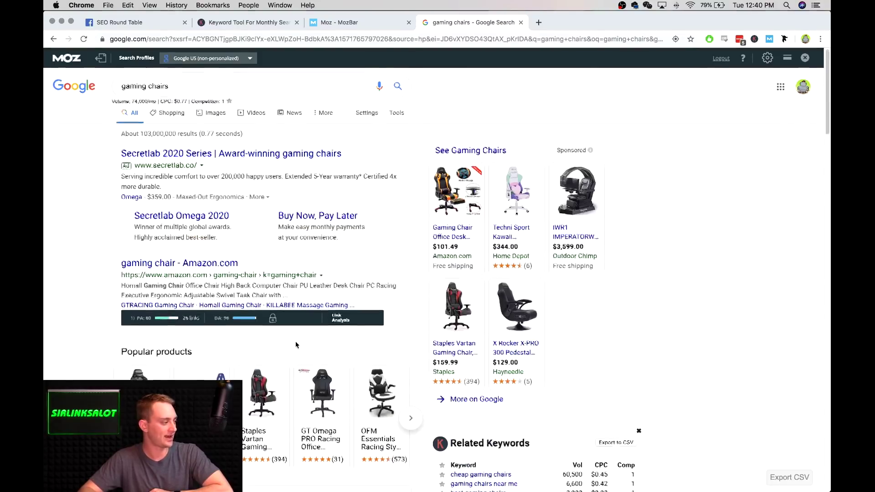
pyautogui.scroll(-5, 297, 345)
pyautogui.scroll(-5, 333, 367)
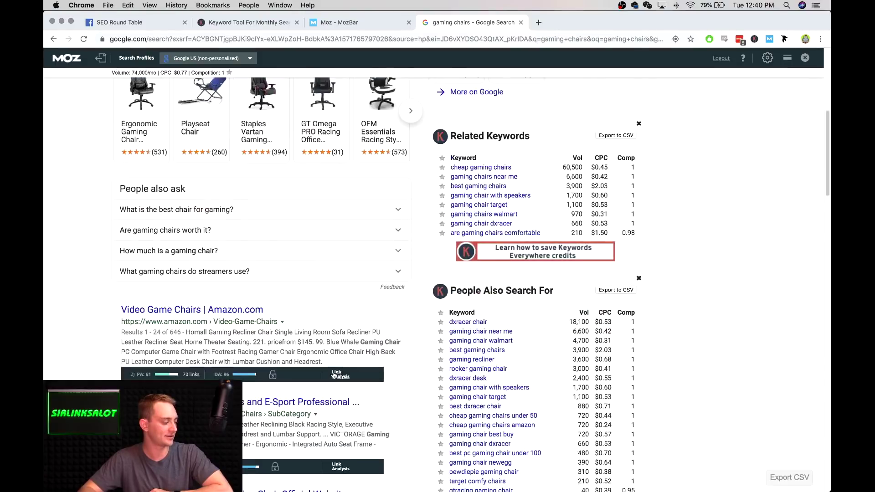
pyautogui.scroll(-10, 472, 321)
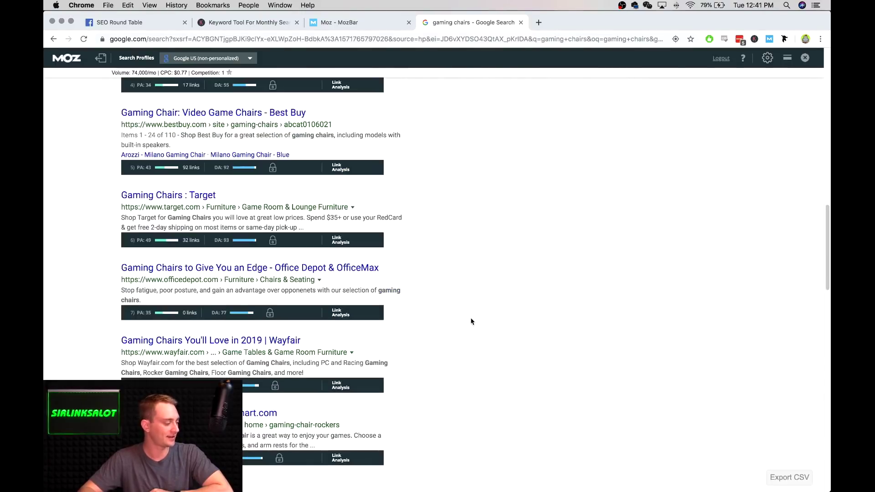
pyautogui.scroll(-10, 472, 321)
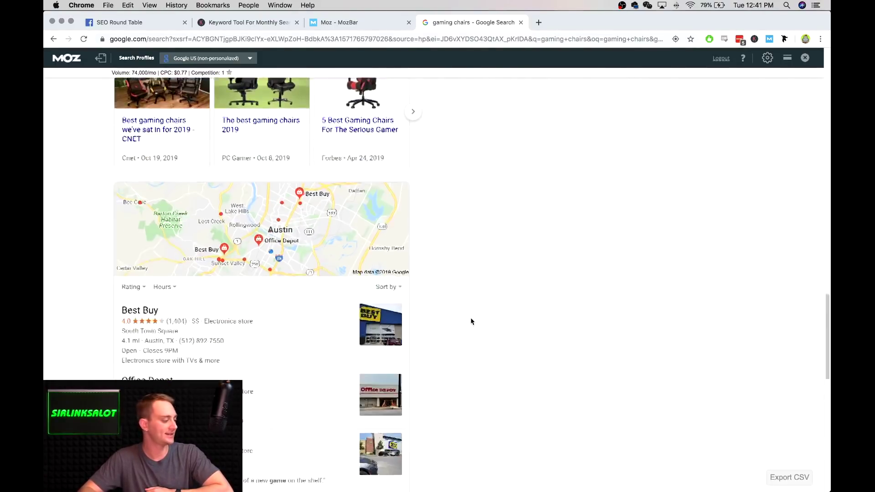
pyautogui.scroll(-15, 471, 322)
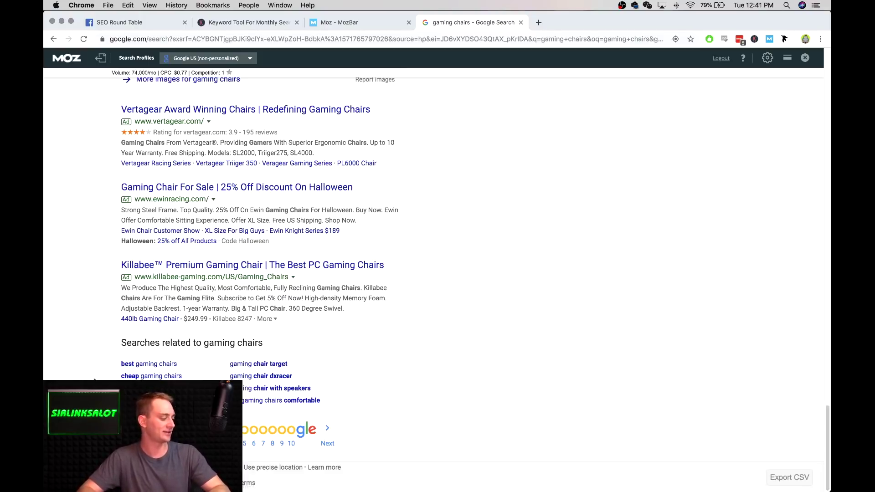
# Search Google for "cheap gaming chairs".
pyautogui.scroll(20, 139, 90)
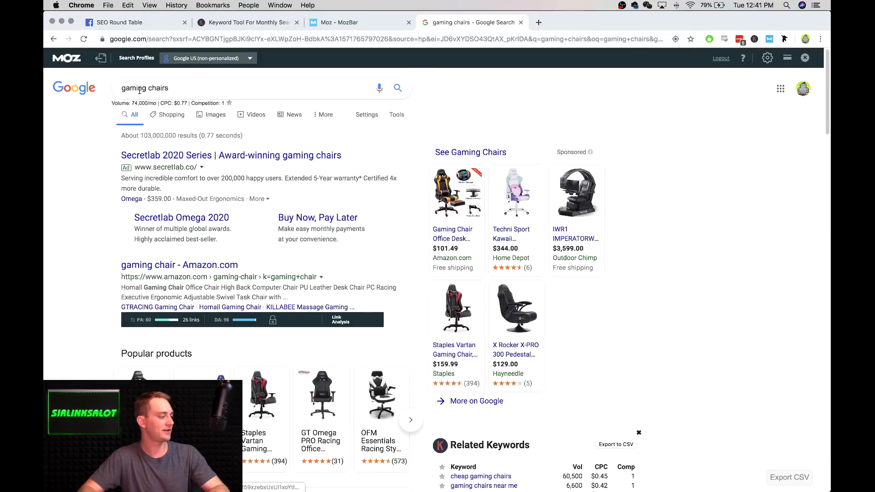
pyautogui.click(122, 88)
pyautogui.write('cheap')
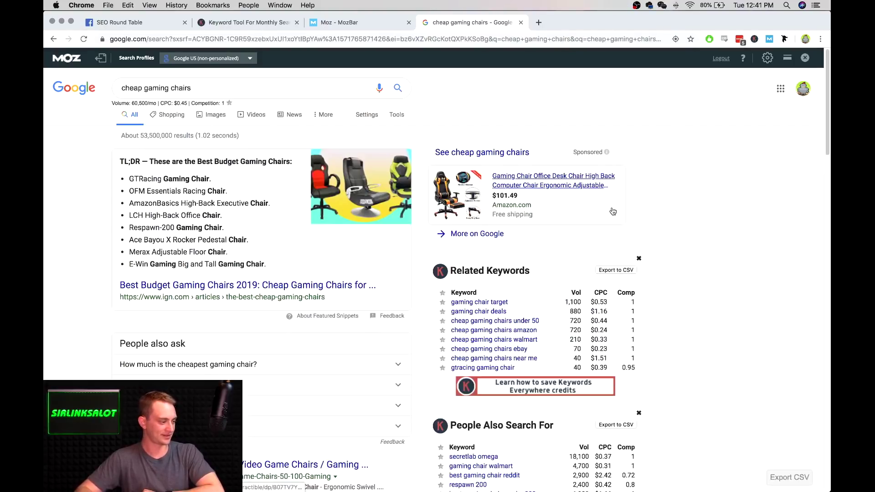
# Look through the People Also Search For keywords and open the results for "bucket seat gaming chairs".
pyautogui.scroll(-5, 629, 213)
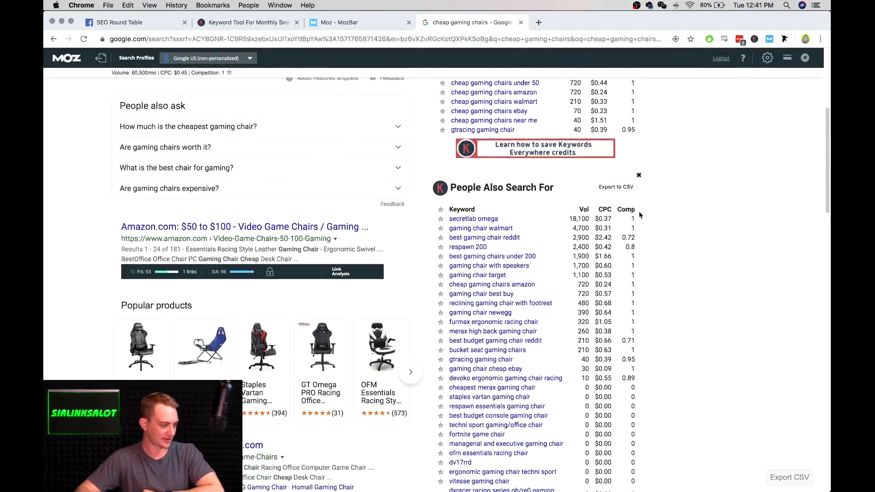
pyautogui.scroll(-3, 640, 214)
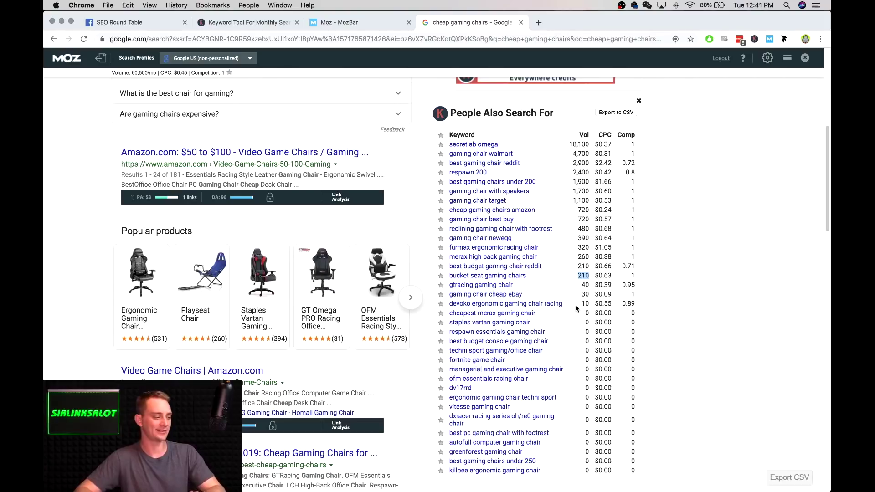
pyautogui.scroll(15, 576, 310)
pyautogui.scroll(-15, 564, 286)
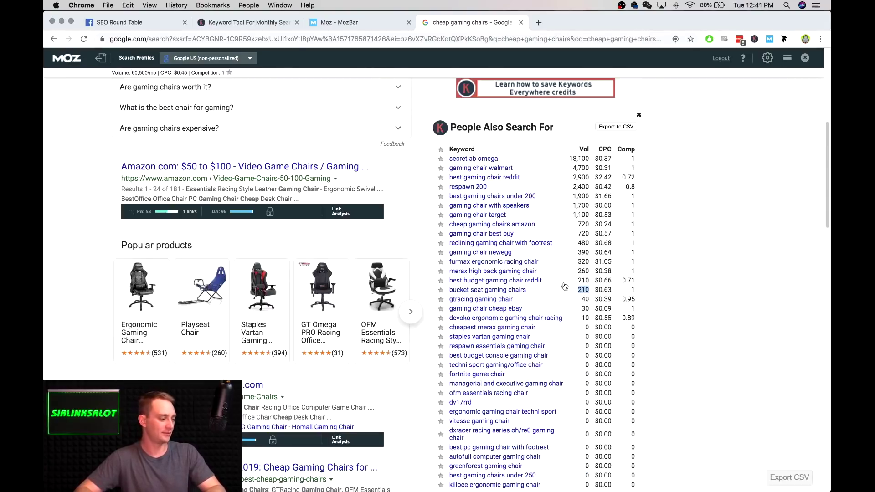
pyautogui.click(508, 291)
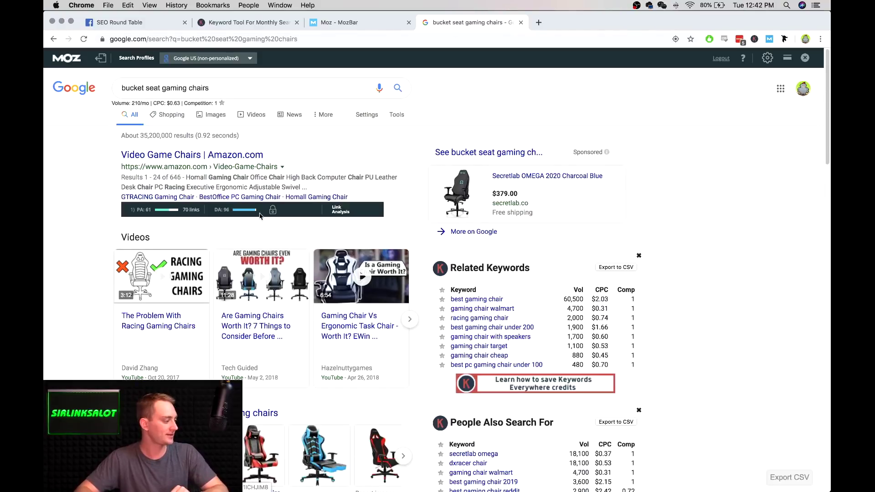
# Review the MozBar page authority, link and domain authority metrics of the "bucket seat gaming chairs" organic results.
pyautogui.scroll(-8, 283, 200)
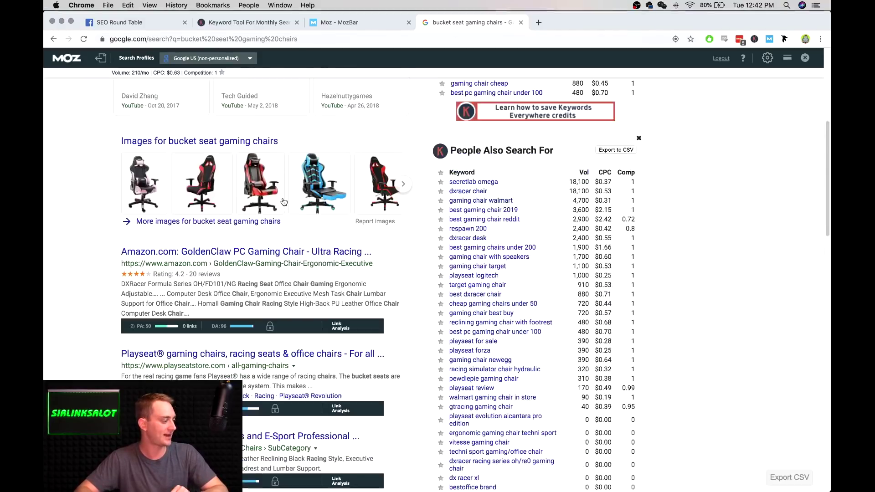
pyautogui.scroll(-6, 234, 297)
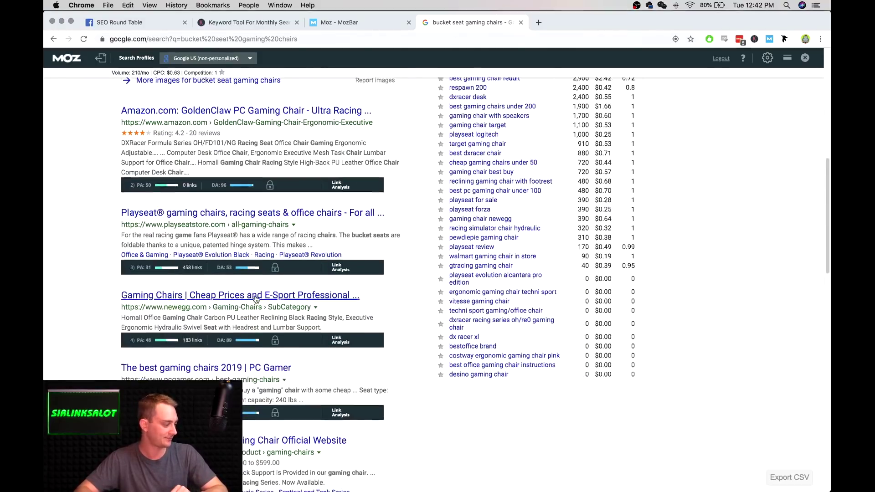
pyautogui.scroll(-1, 258, 298)
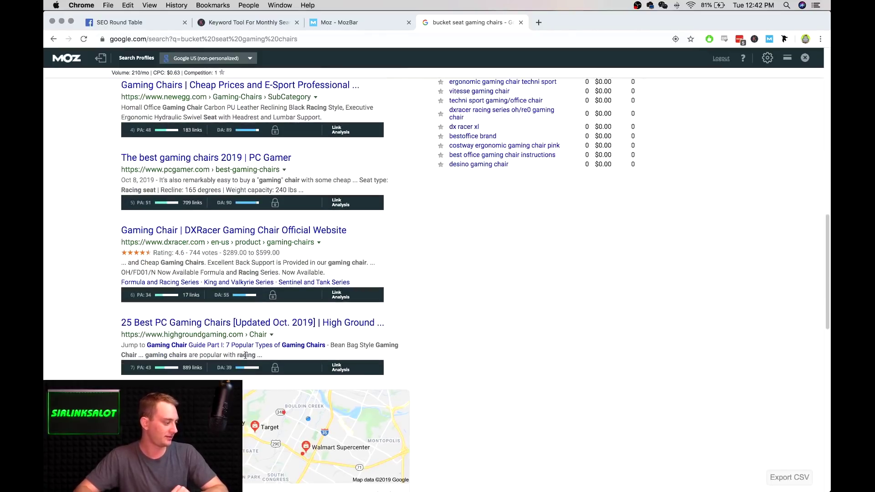
pyautogui.scroll(-10, 246, 360)
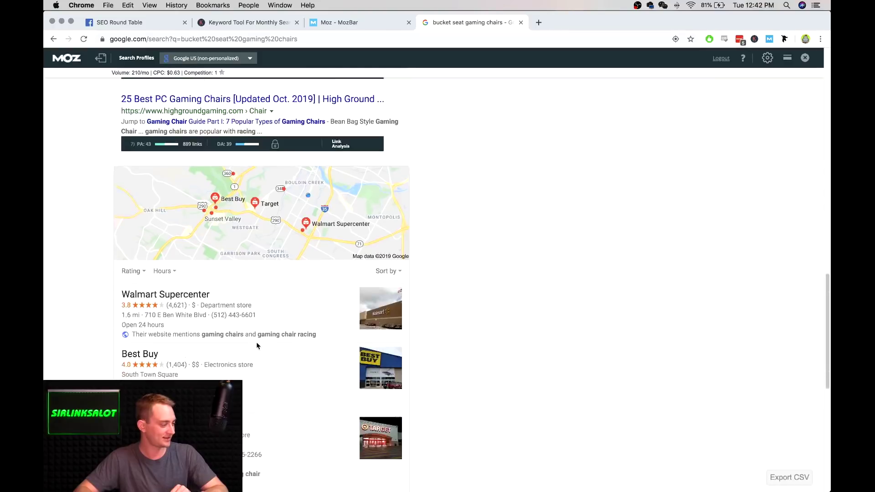
pyautogui.scroll(10, 283, 349)
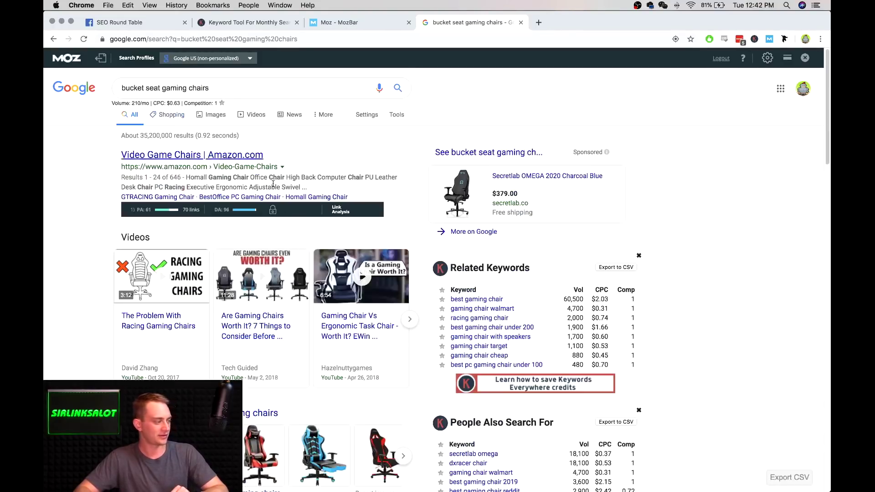
pyautogui.scroll(-10, 313, 184)
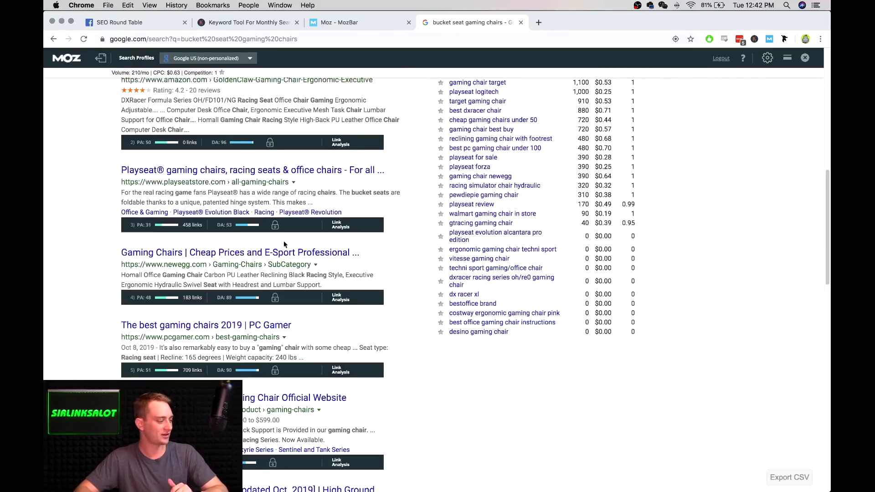
# Open the results for "pewdiepie gaming chair" from the People Also Search For list and place the cursor in its query.
pyautogui.scroll(-3, 304, 278)
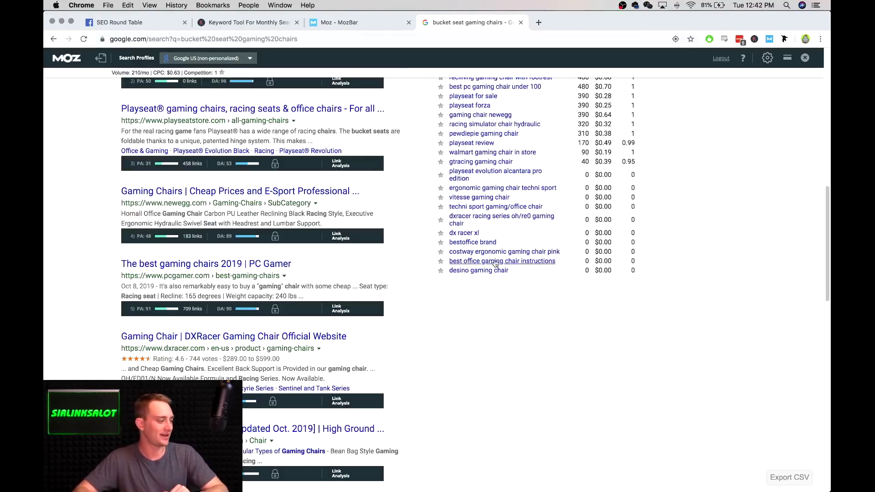
pyautogui.scroll(10, 496, 263)
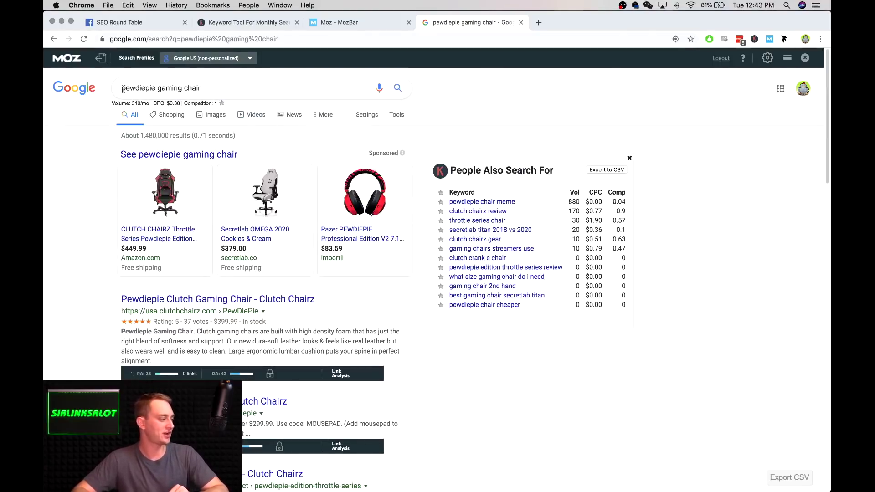
pyautogui.click(200, 86)
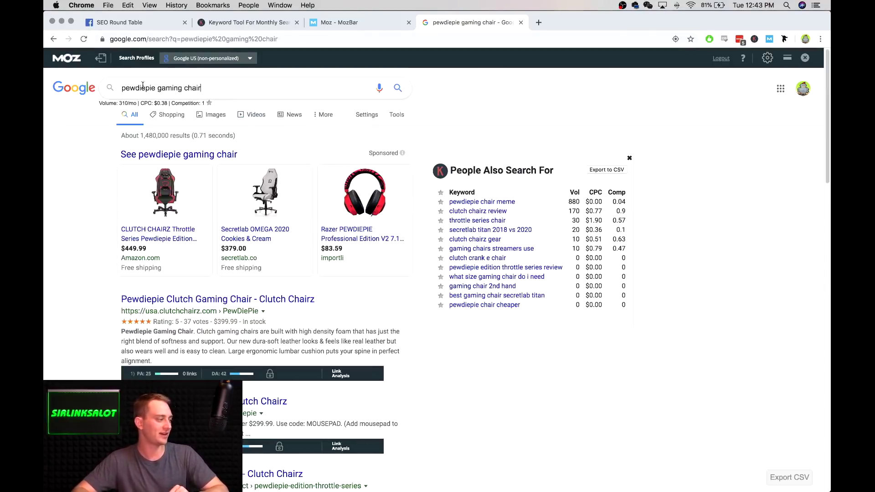
# Highlight the brand name in the "pewdiepie gaming chair" query and check the keyword's search volume and competition figures.
pyautogui.doubleClick(128, 86)
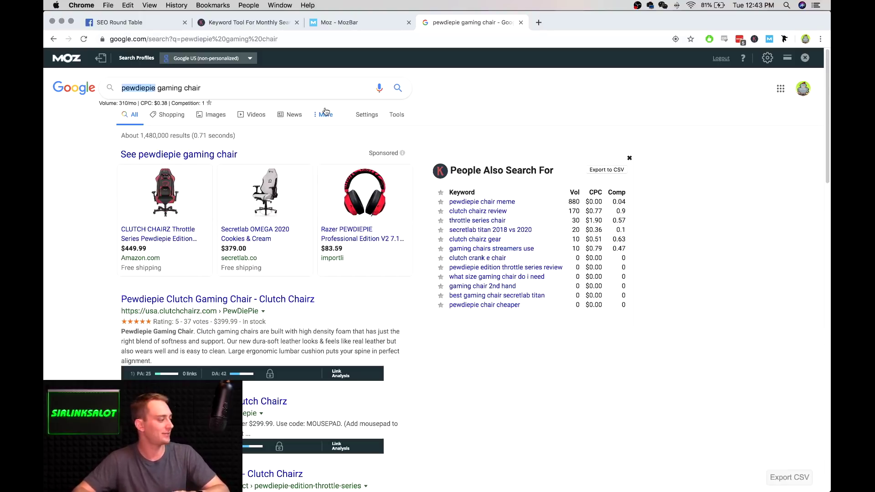
pyautogui.moveTo(155, 88); pyautogui.dragTo(141, 88)
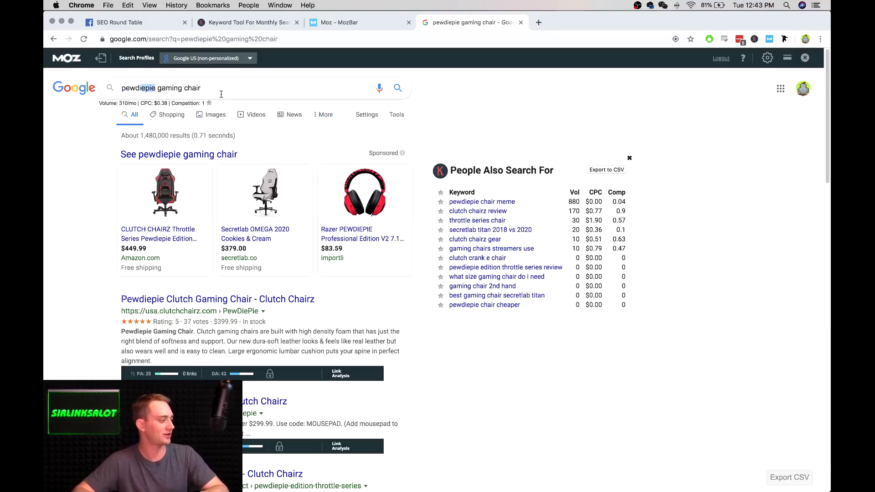
pyautogui.moveTo(121, 102); pyautogui.dragTo(125, 106)
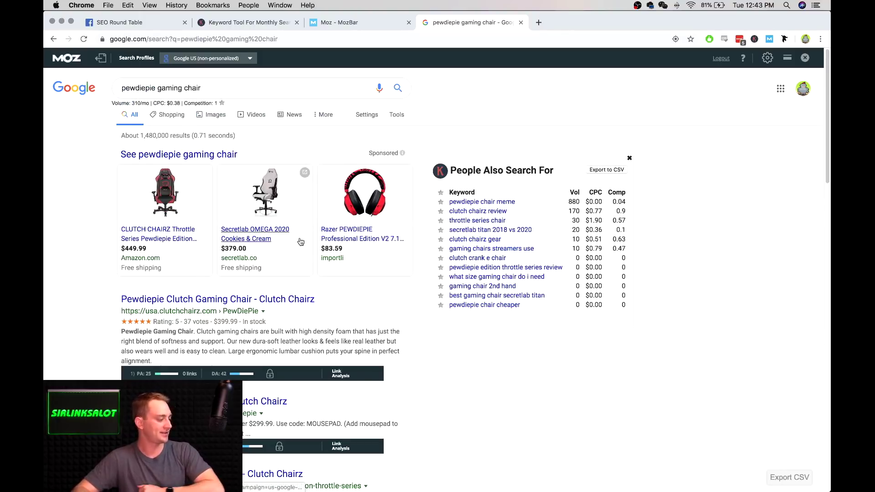
pyautogui.scroll(-5, 299, 236)
pyautogui.scroll(5, 302, 254)
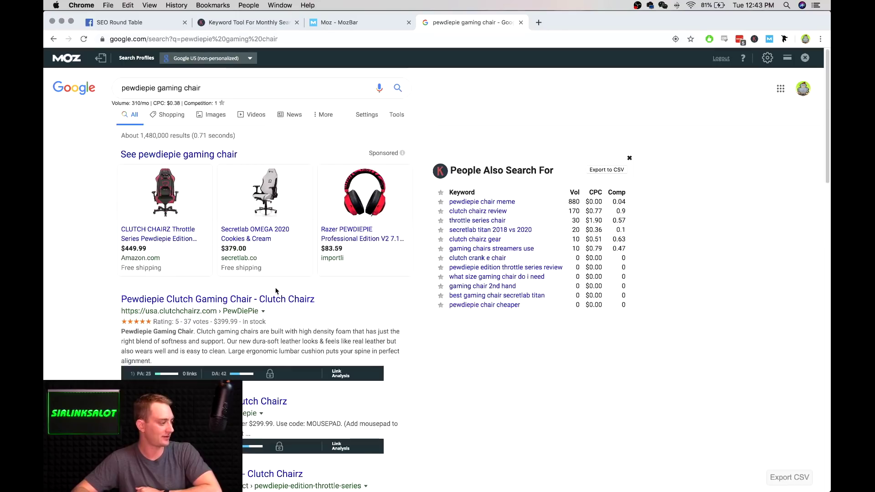
# Review the MozBar metrics of the "pewdiepie gaming chair" organic results, highlighting the TopGamingChair listing.
pyautogui.scroll(-4, 273, 289)
pyautogui.scroll(-12, 258, 298)
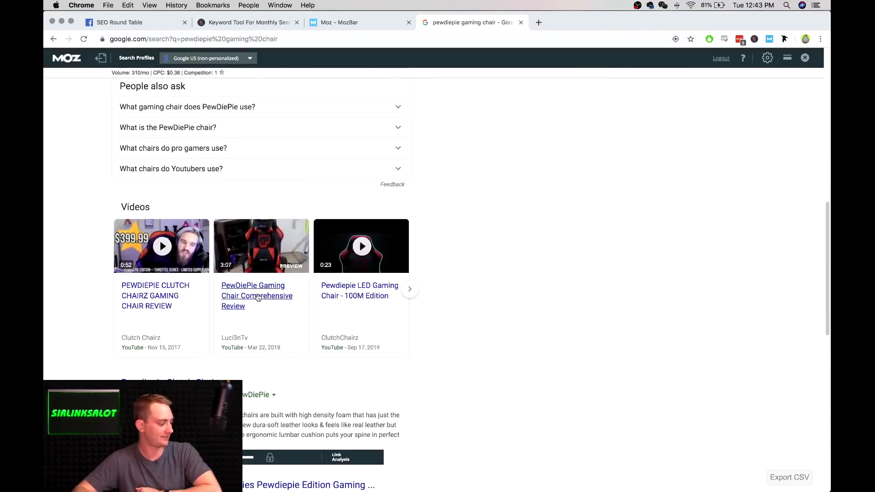
pyautogui.scroll(-6, 257, 296)
pyautogui.scroll(-2, 257, 294)
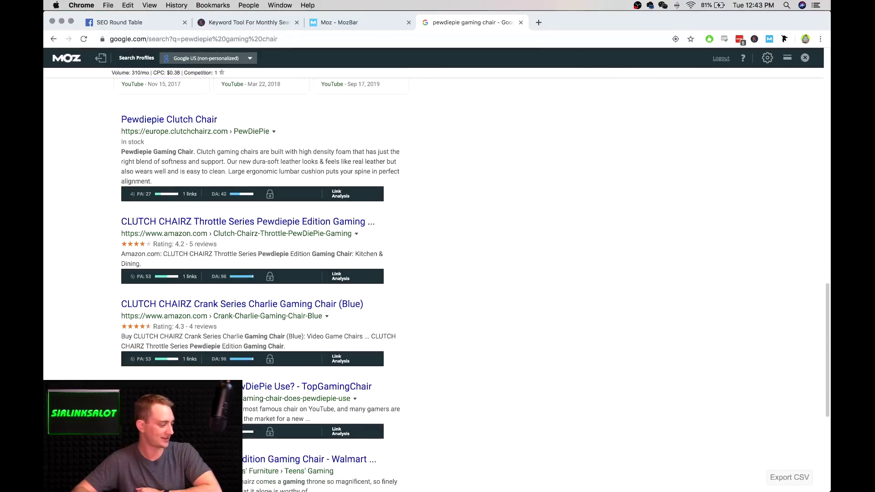
pyautogui.scroll(-1, 244, 418)
pyautogui.moveTo(120, 374); pyautogui.dragTo(312, 408)
pyautogui.scroll(-5, 583, 343)
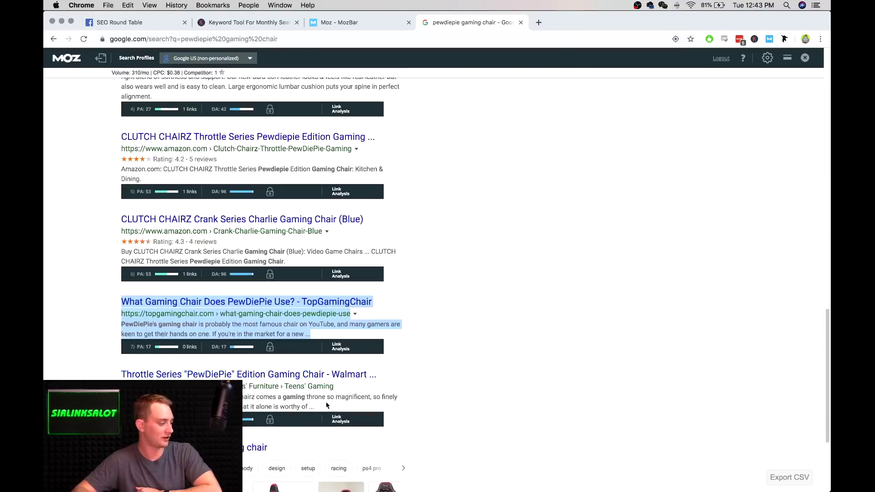
pyautogui.scroll(5, 583, 344)
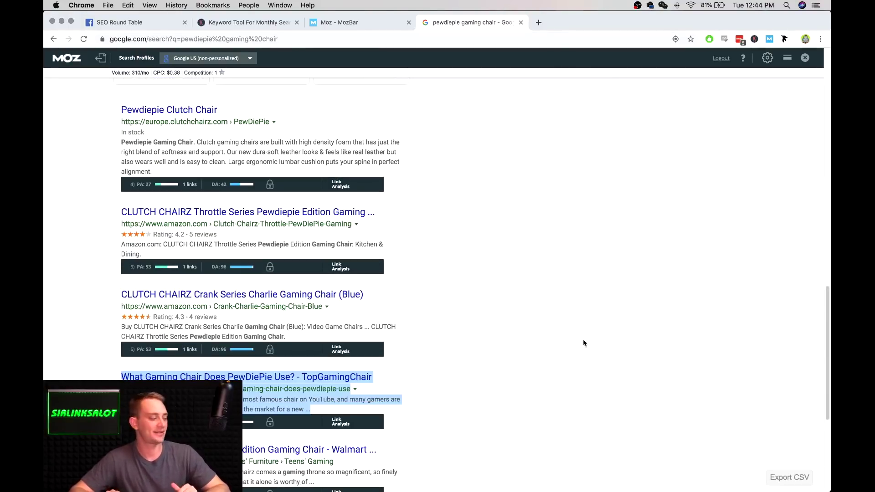
pyautogui.click(453, 365)
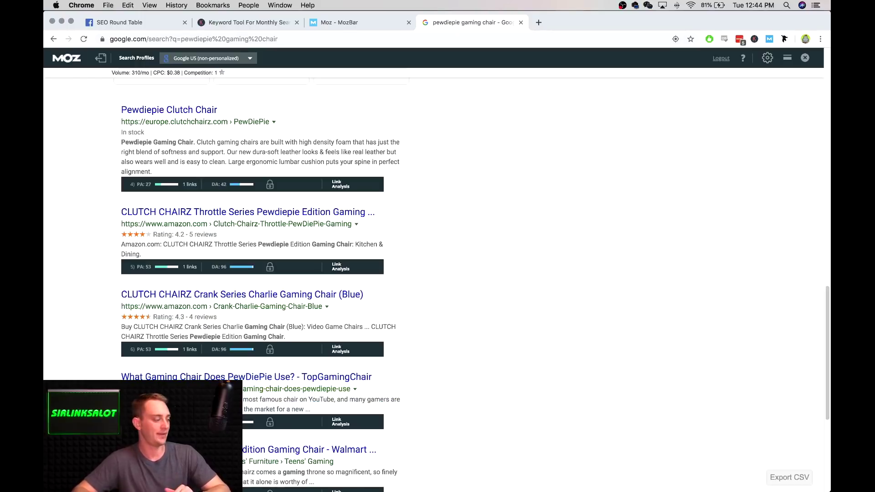
# Re-examine the page and domain authority of the top three Clutch Chairz results against the query's search volume.
pyautogui.scroll(10, 268, 403)
pyautogui.scroll(4, 268, 404)
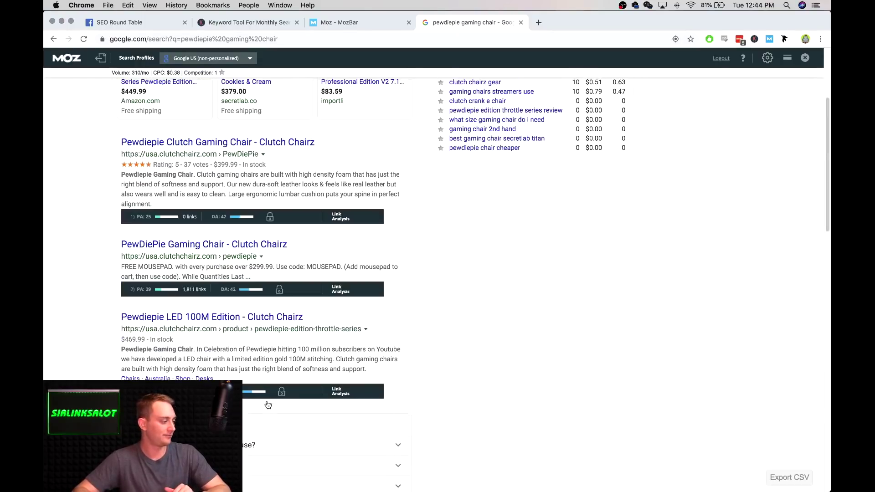
pyautogui.scroll(4, 235, 192)
pyautogui.scroll(-4, 245, 222)
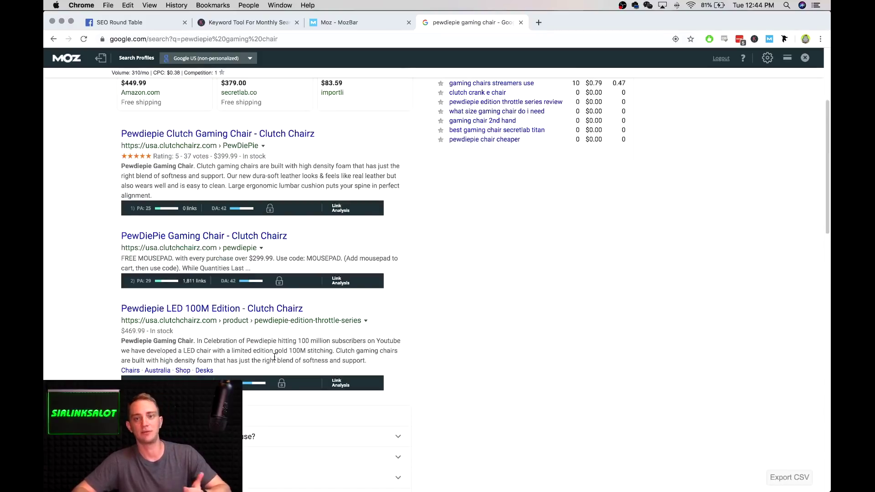
pyautogui.scroll(4, 477, 299)
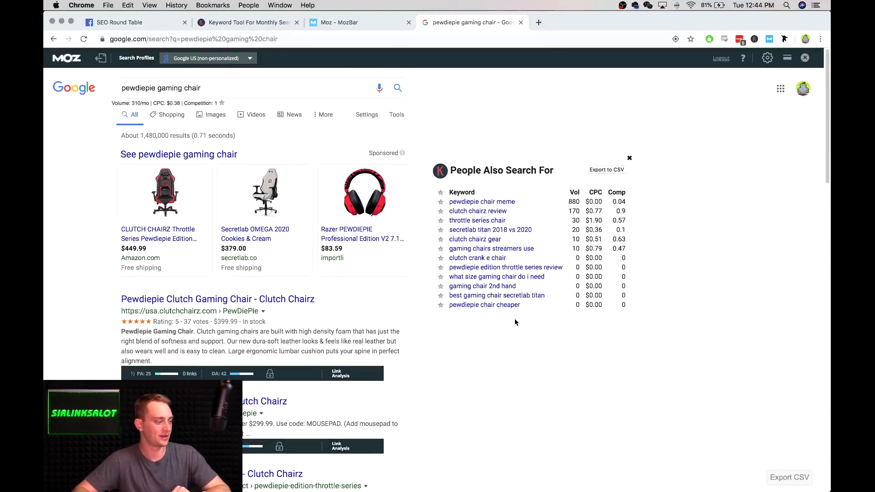
# Return to the "reclining gaming chair with footrest" results and look through the Related Keywords and People Also Search For lists.
pyautogui.click(53, 40)
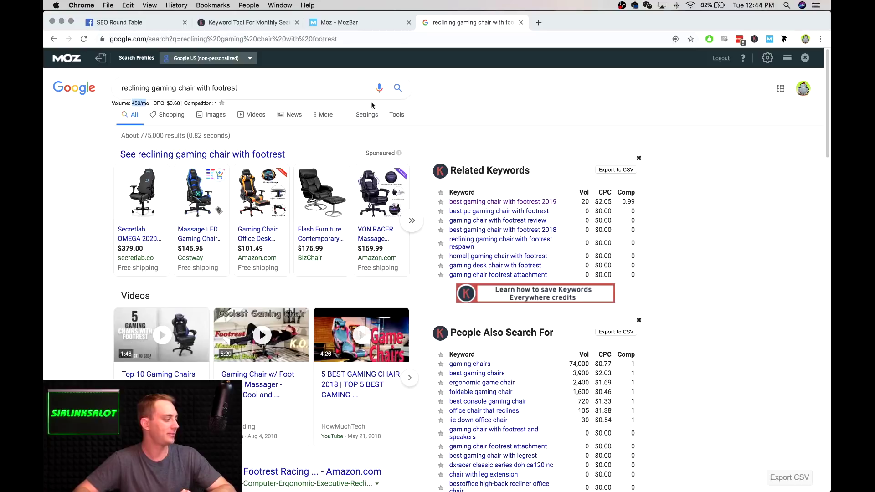
pyautogui.scroll(-5, 503, 241)
pyautogui.scroll(5, 565, 268)
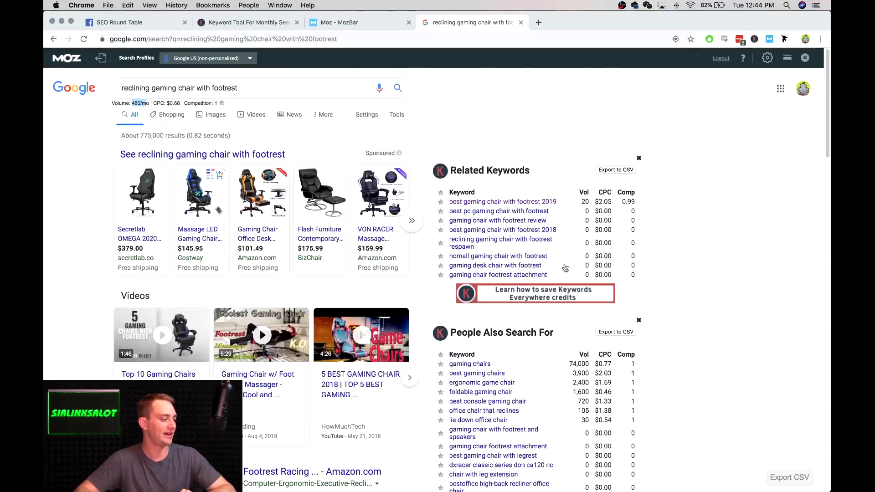
pyautogui.scroll(-1, 538, 260)
pyautogui.scroll(-5, 524, 255)
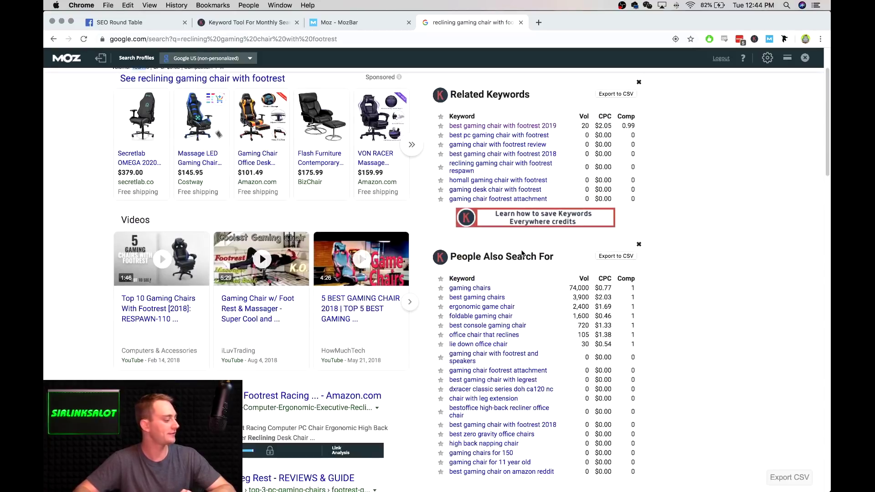
pyautogui.scroll(6, 366, 206)
# Review the MozBar page authority, link and domain authority metrics of the "reclining gaming chair with footrest" organic results.
pyautogui.scroll(-5, 366, 206)
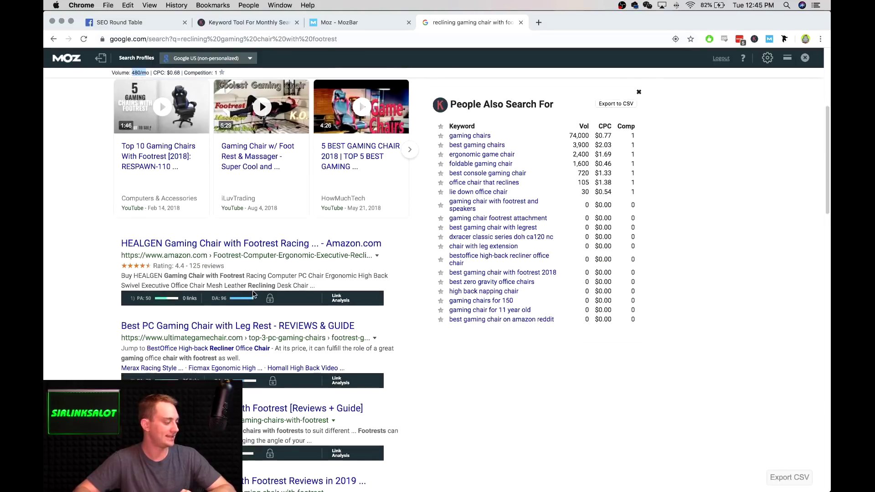
pyautogui.scroll(-2, 254, 301)
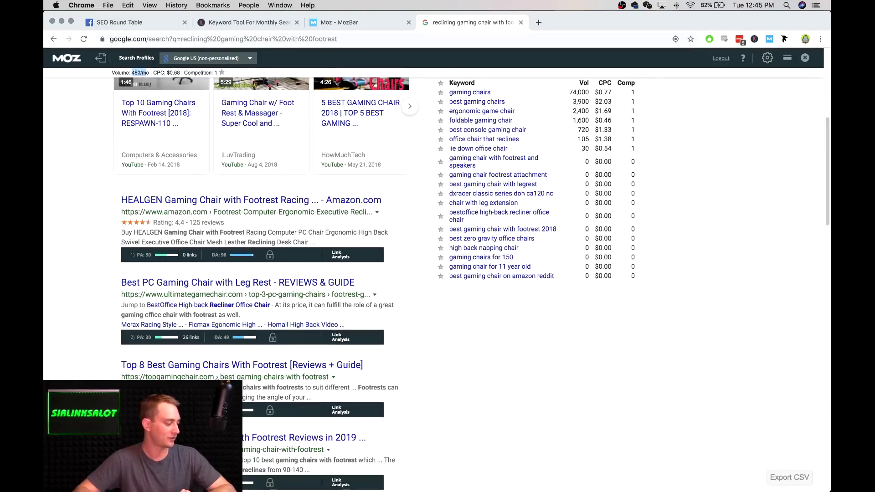
pyautogui.scroll(-1, 374, 283)
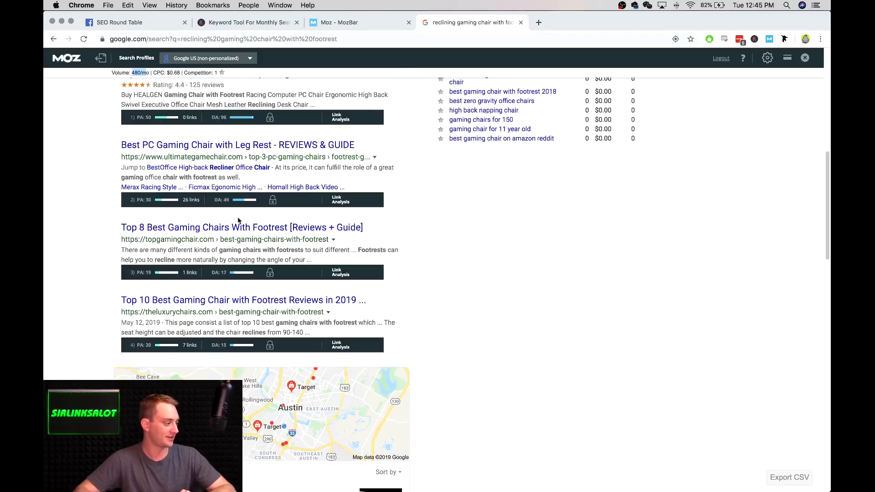
pyautogui.scroll(-20, 287, 269)
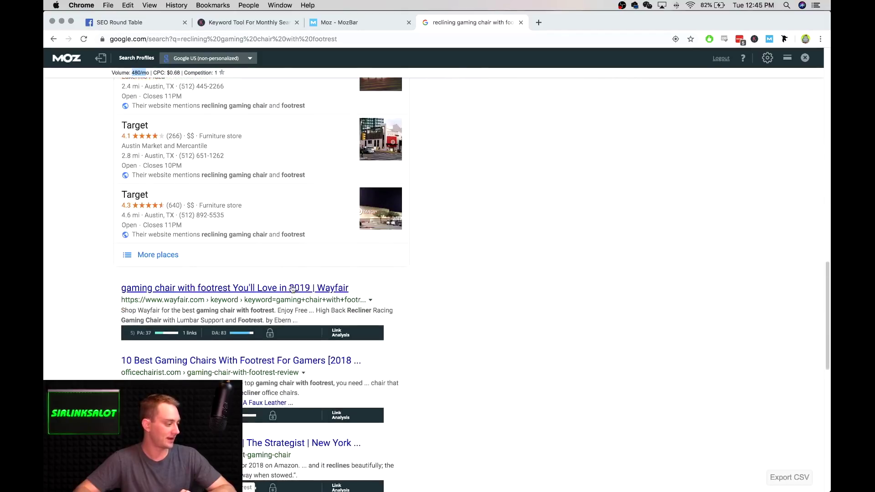
pyautogui.scroll(-2, 287, 269)
pyautogui.scroll(-6, 247, 408)
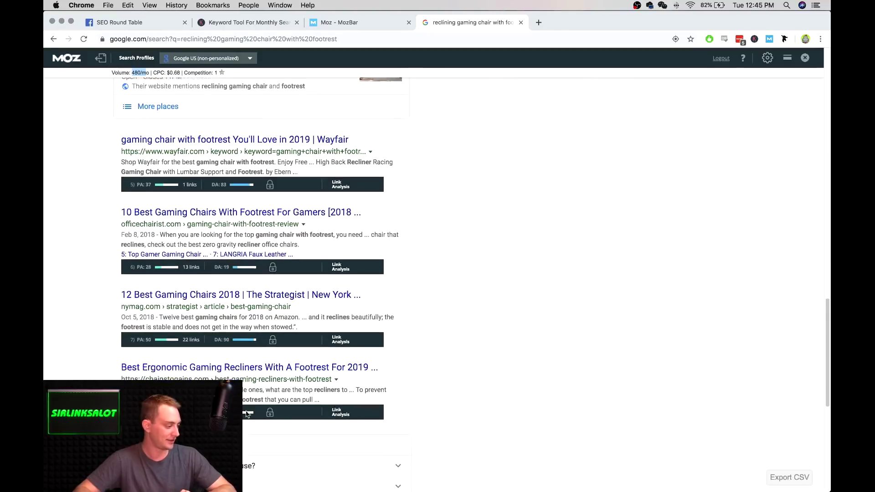
pyautogui.scroll(-18, 248, 408)
pyautogui.scroll(20, 270, 403)
pyautogui.scroll(15, 270, 403)
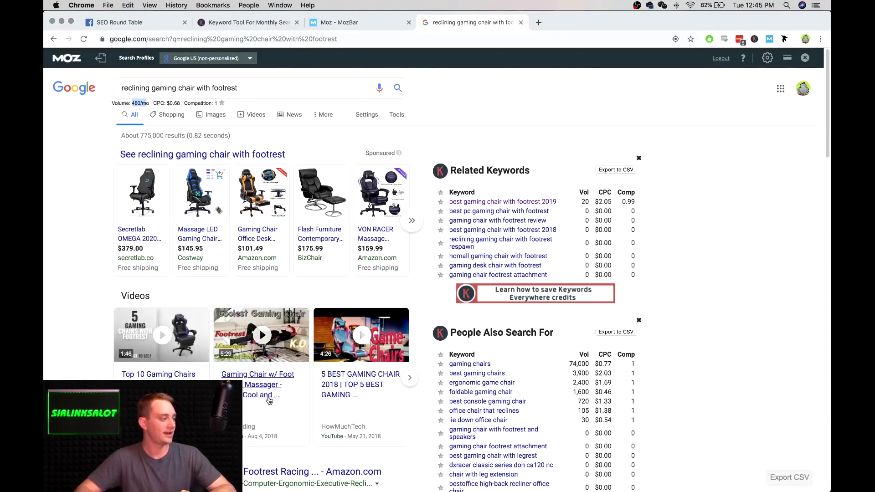
# Compare the search volume of "reclining gaming chair with footrest" with the authority metrics of its top four organic results.
pyautogui.click(242, 86)
pyautogui.click(451, 107)
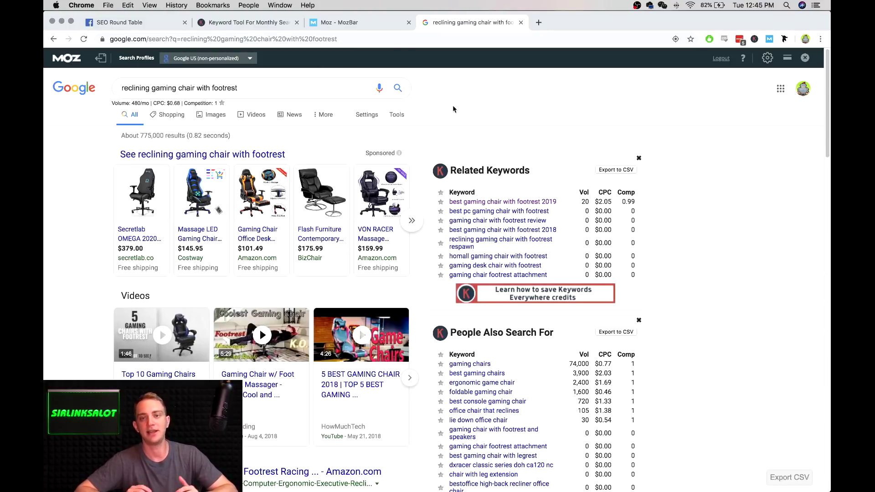
pyautogui.scroll(-10, 447, 109)
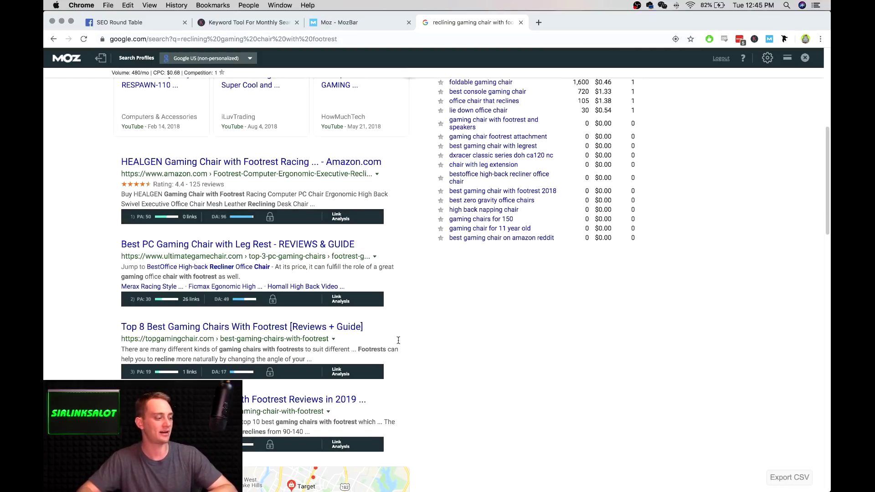
pyautogui.scroll(10, 467, 304)
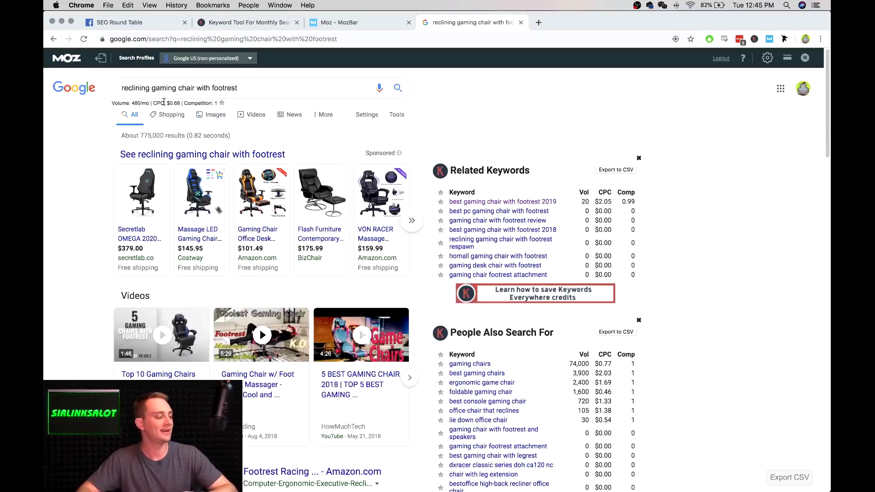
# Examine the People Also Search For volumes, highlighting the figures from "best console gaming chair" down to the last keyword.
pyautogui.scroll(-15, 233, 142)
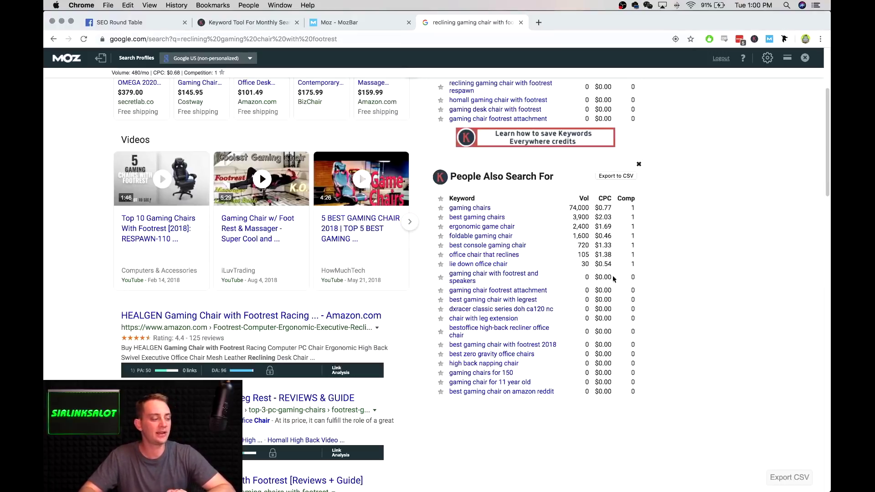
pyautogui.moveTo(578, 245); pyautogui.dragTo(595, 265)
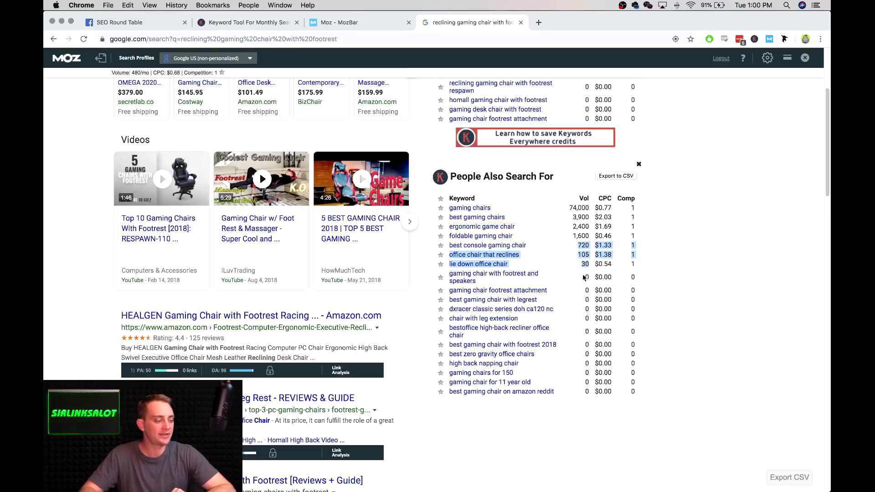
pyautogui.moveTo(585, 278); pyautogui.dragTo(597, 392)
pyautogui.scroll(3, 697, 335)
pyautogui.scroll(3, 696, 336)
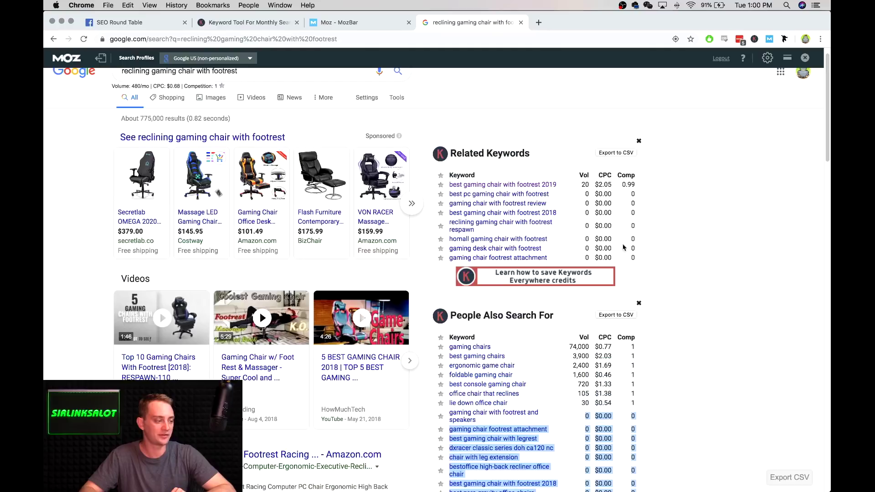
# Examine the volume and CPC figures in the Related Keywords list, highlighting the rows from "best pc gaming chair with footrest" down.
pyautogui.moveTo(581, 184); pyautogui.dragTo(606, 258)
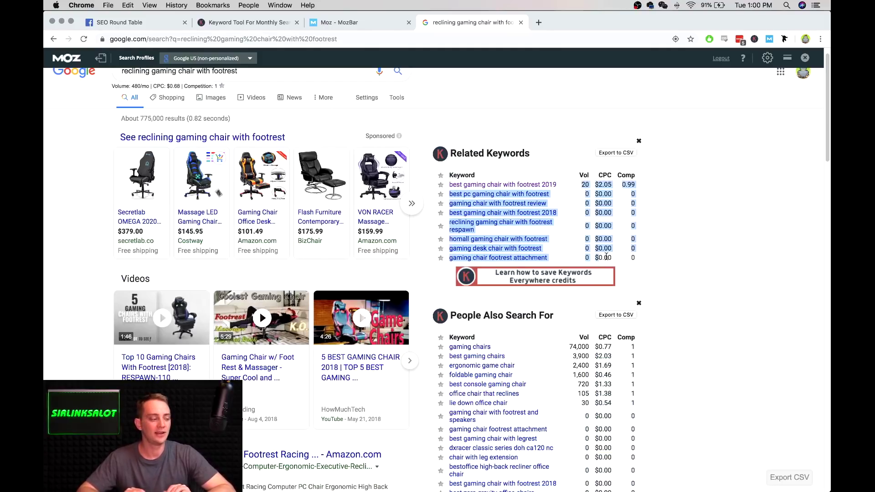
pyautogui.moveTo(584, 199); pyautogui.dragTo(599, 253)
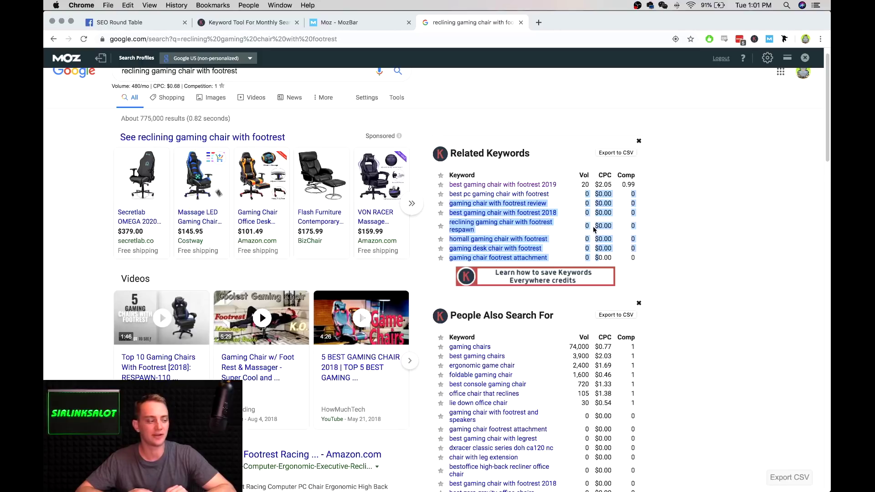
pyautogui.click(575, 212)
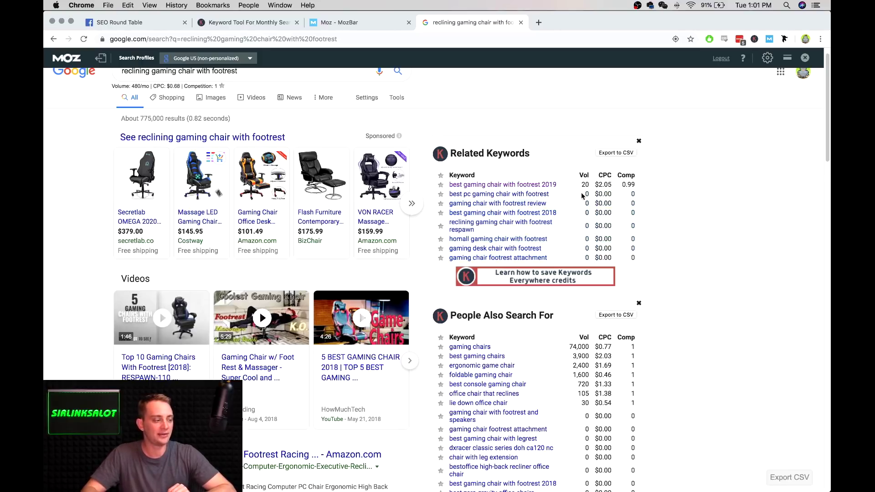
pyautogui.moveTo(582, 195); pyautogui.dragTo(617, 249)
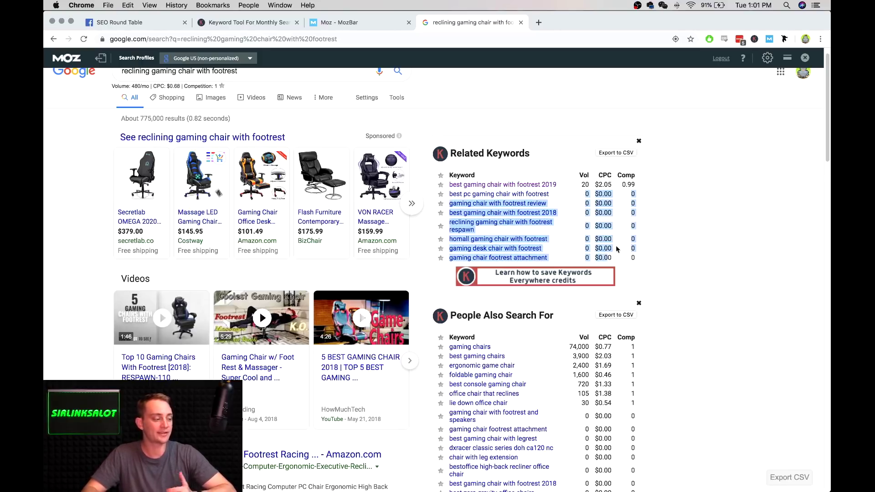
pyautogui.click(677, 233)
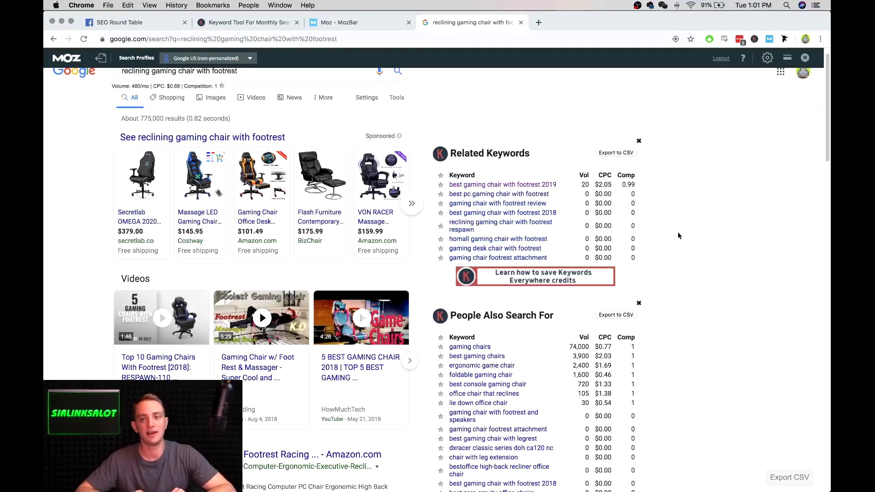